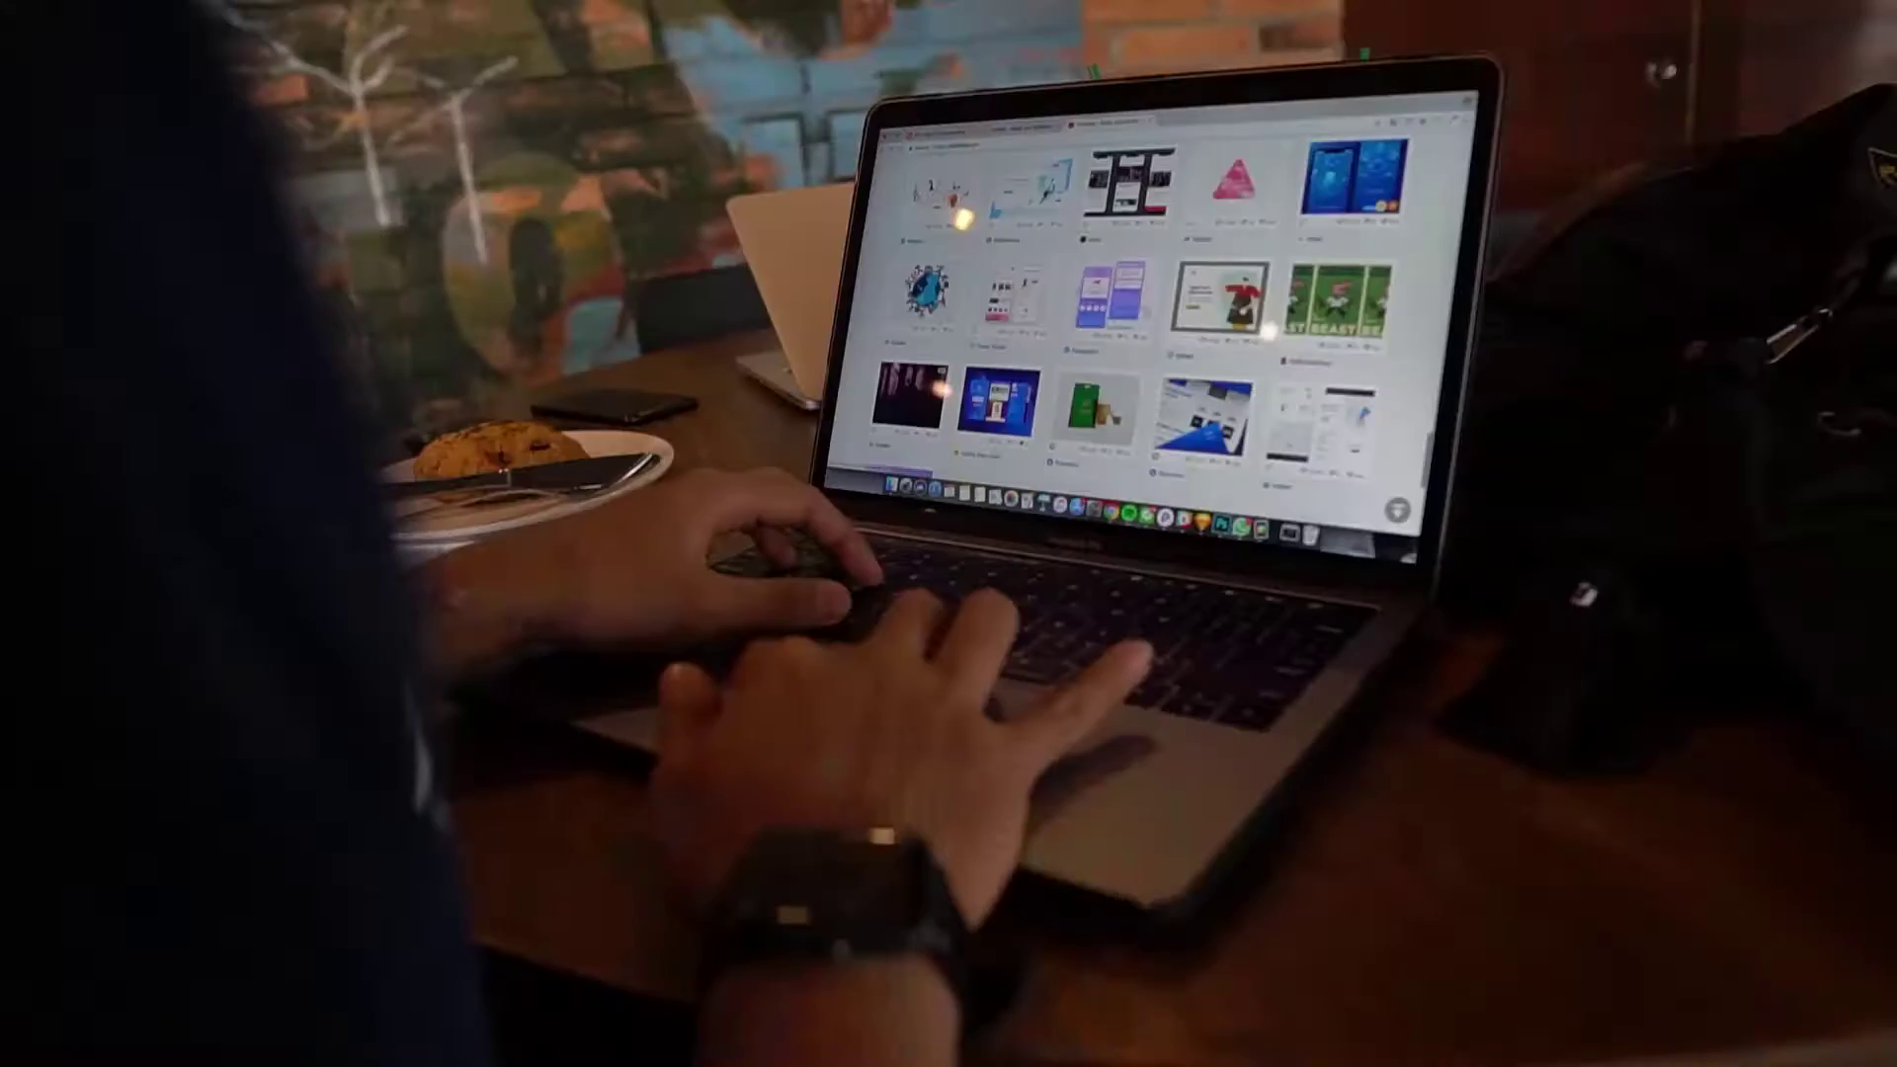
- Launch the Brave browser on a new tab
scroll(1146, 306, "down", 5)
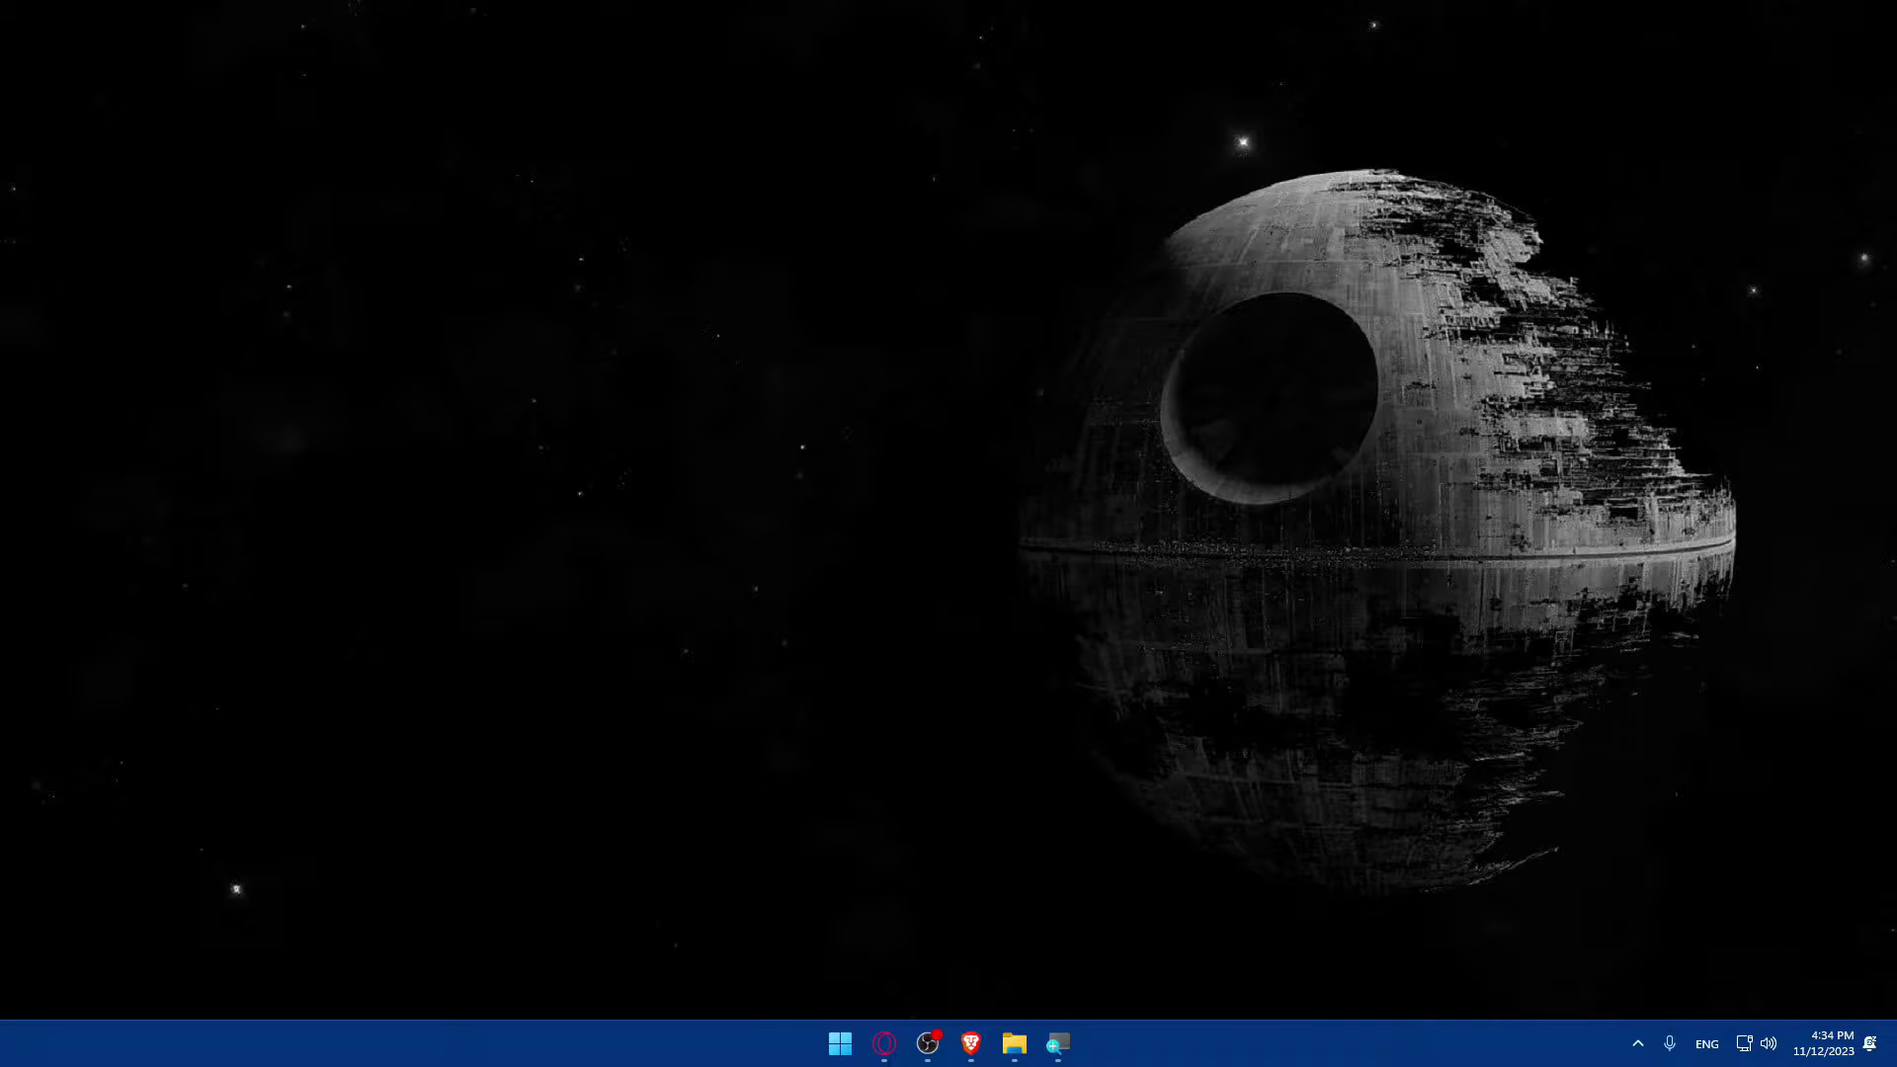
left_click(970, 1044)
left_click(970, 1043)
mouse_move(971, 1044)
left_mouse_down()
mouse_move(1077, 1046)
mouse_move(934, 1044)
mouse_move(974, 1044)
left_mouse_up()
left_click(971, 1043)
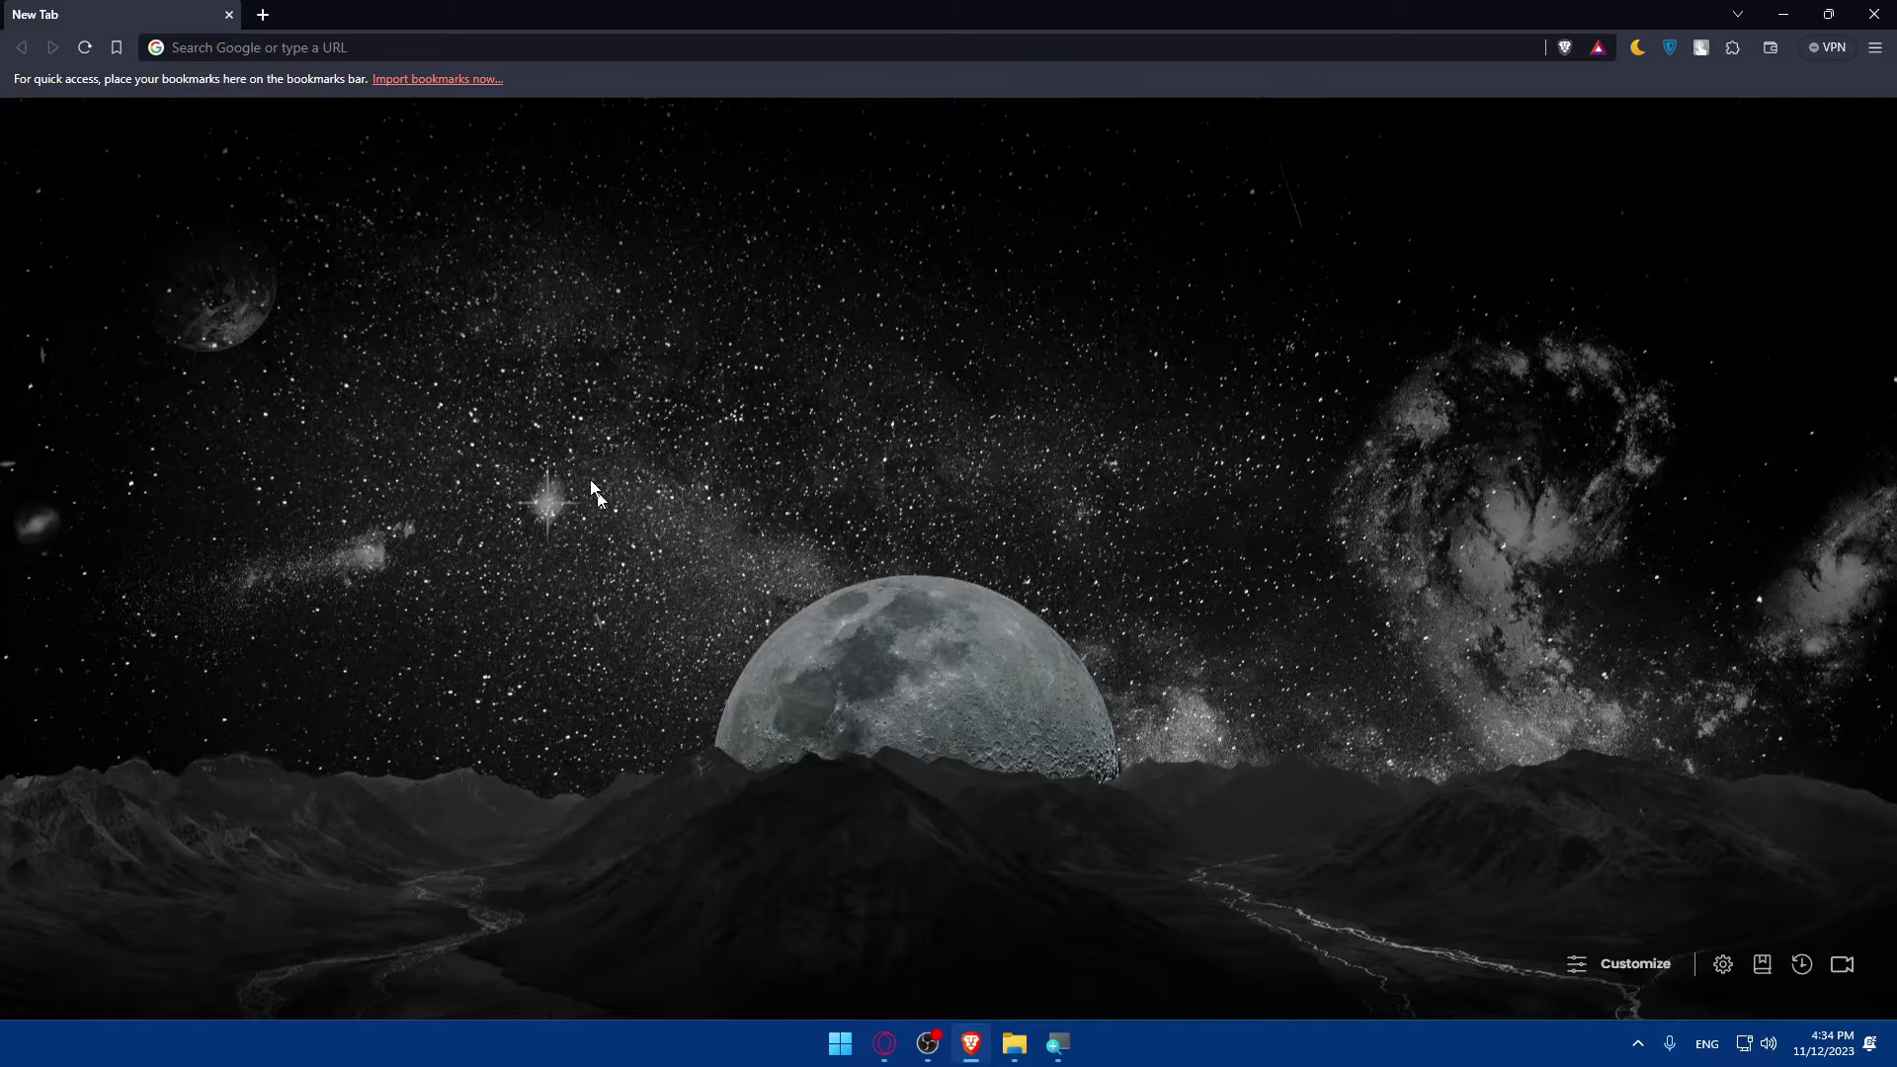
left_click(972, 1043)
left_click(972, 1043)
- Go to shopify.com in the address bar
left_click(411, 49)
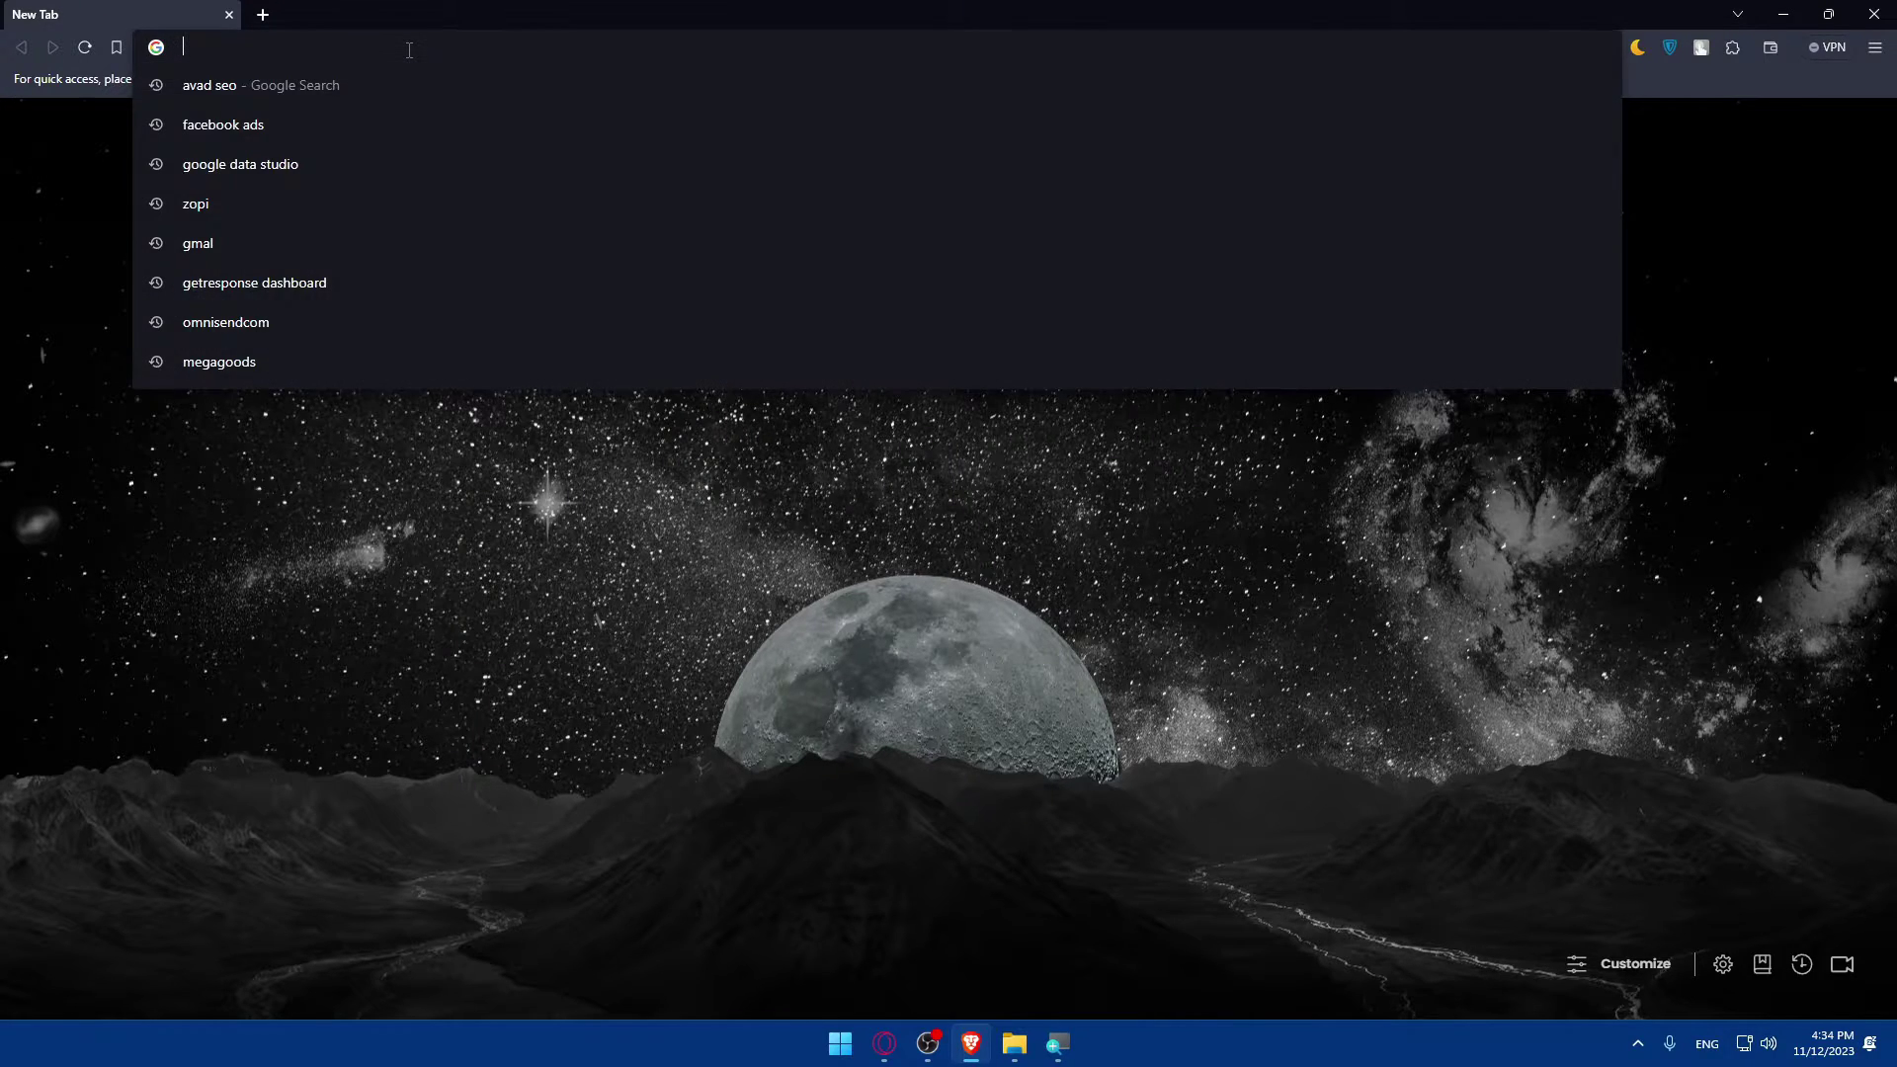
type("shopify.com")
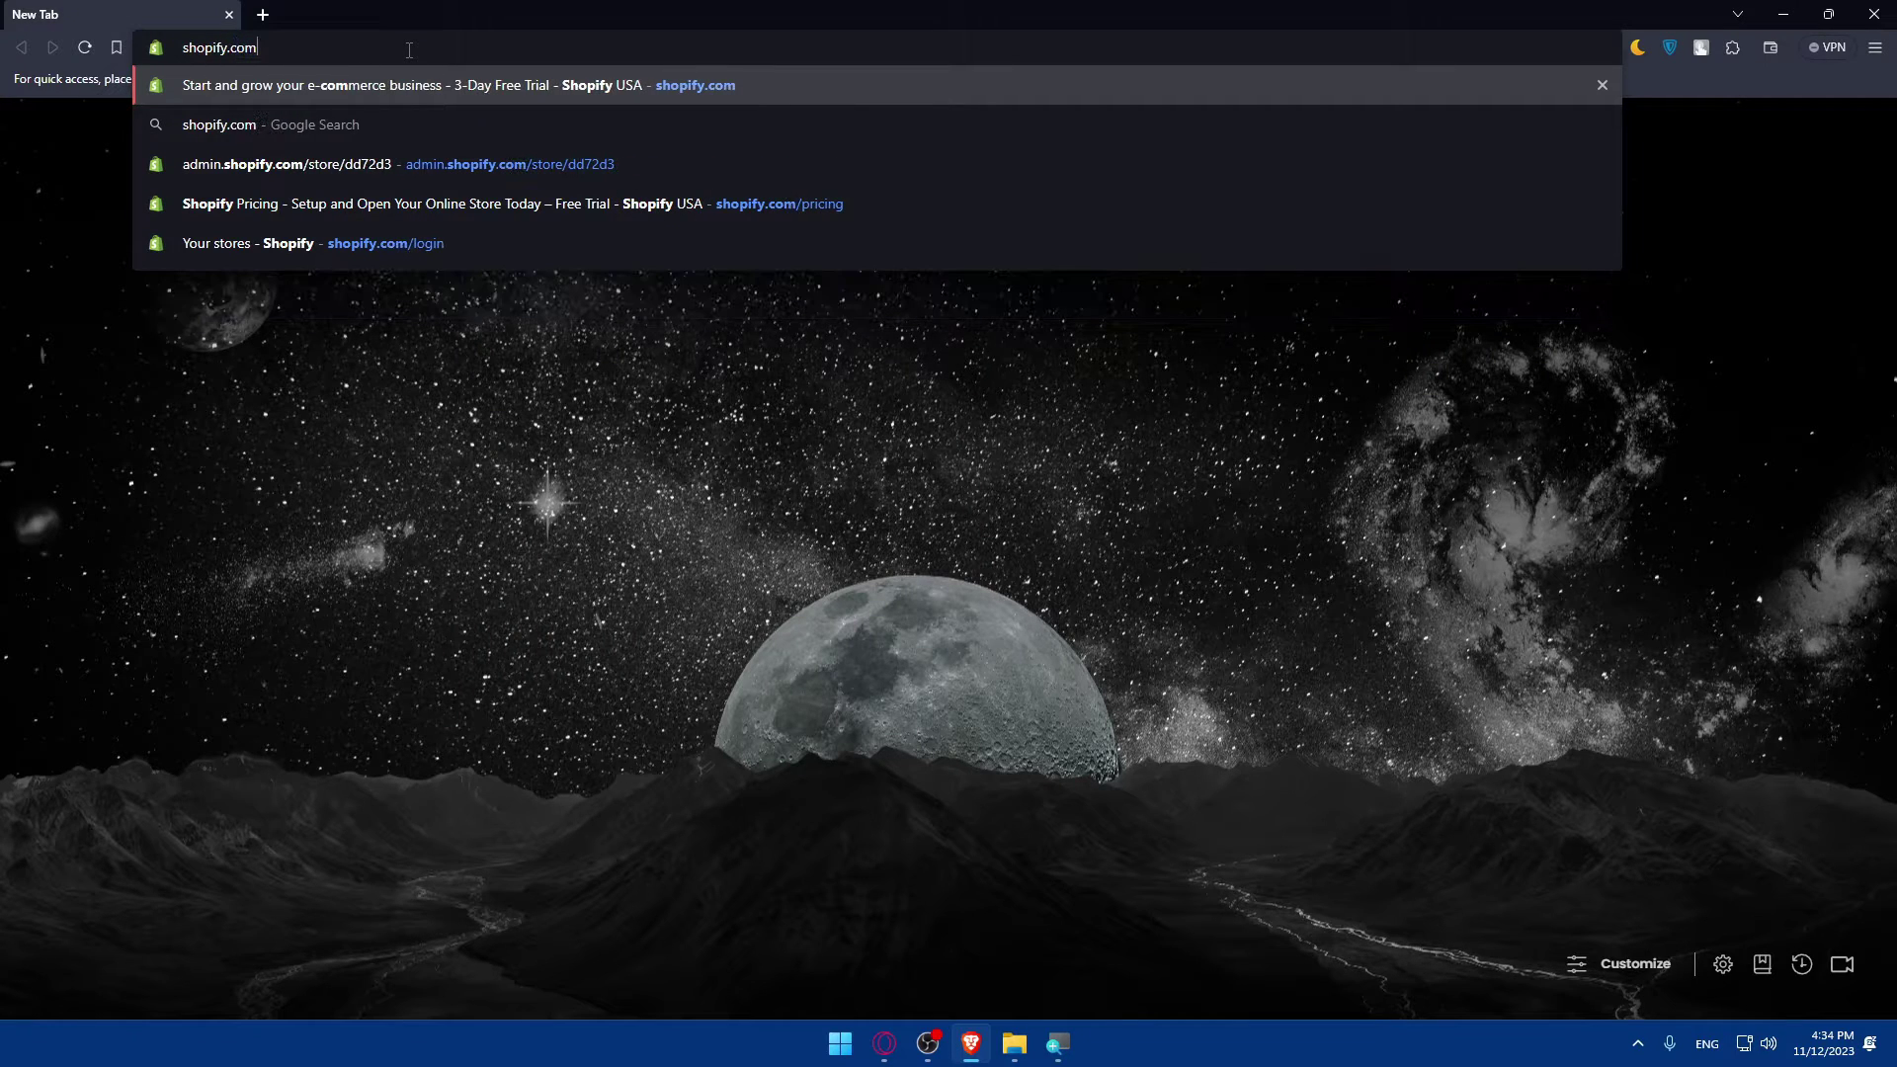
key("Return")
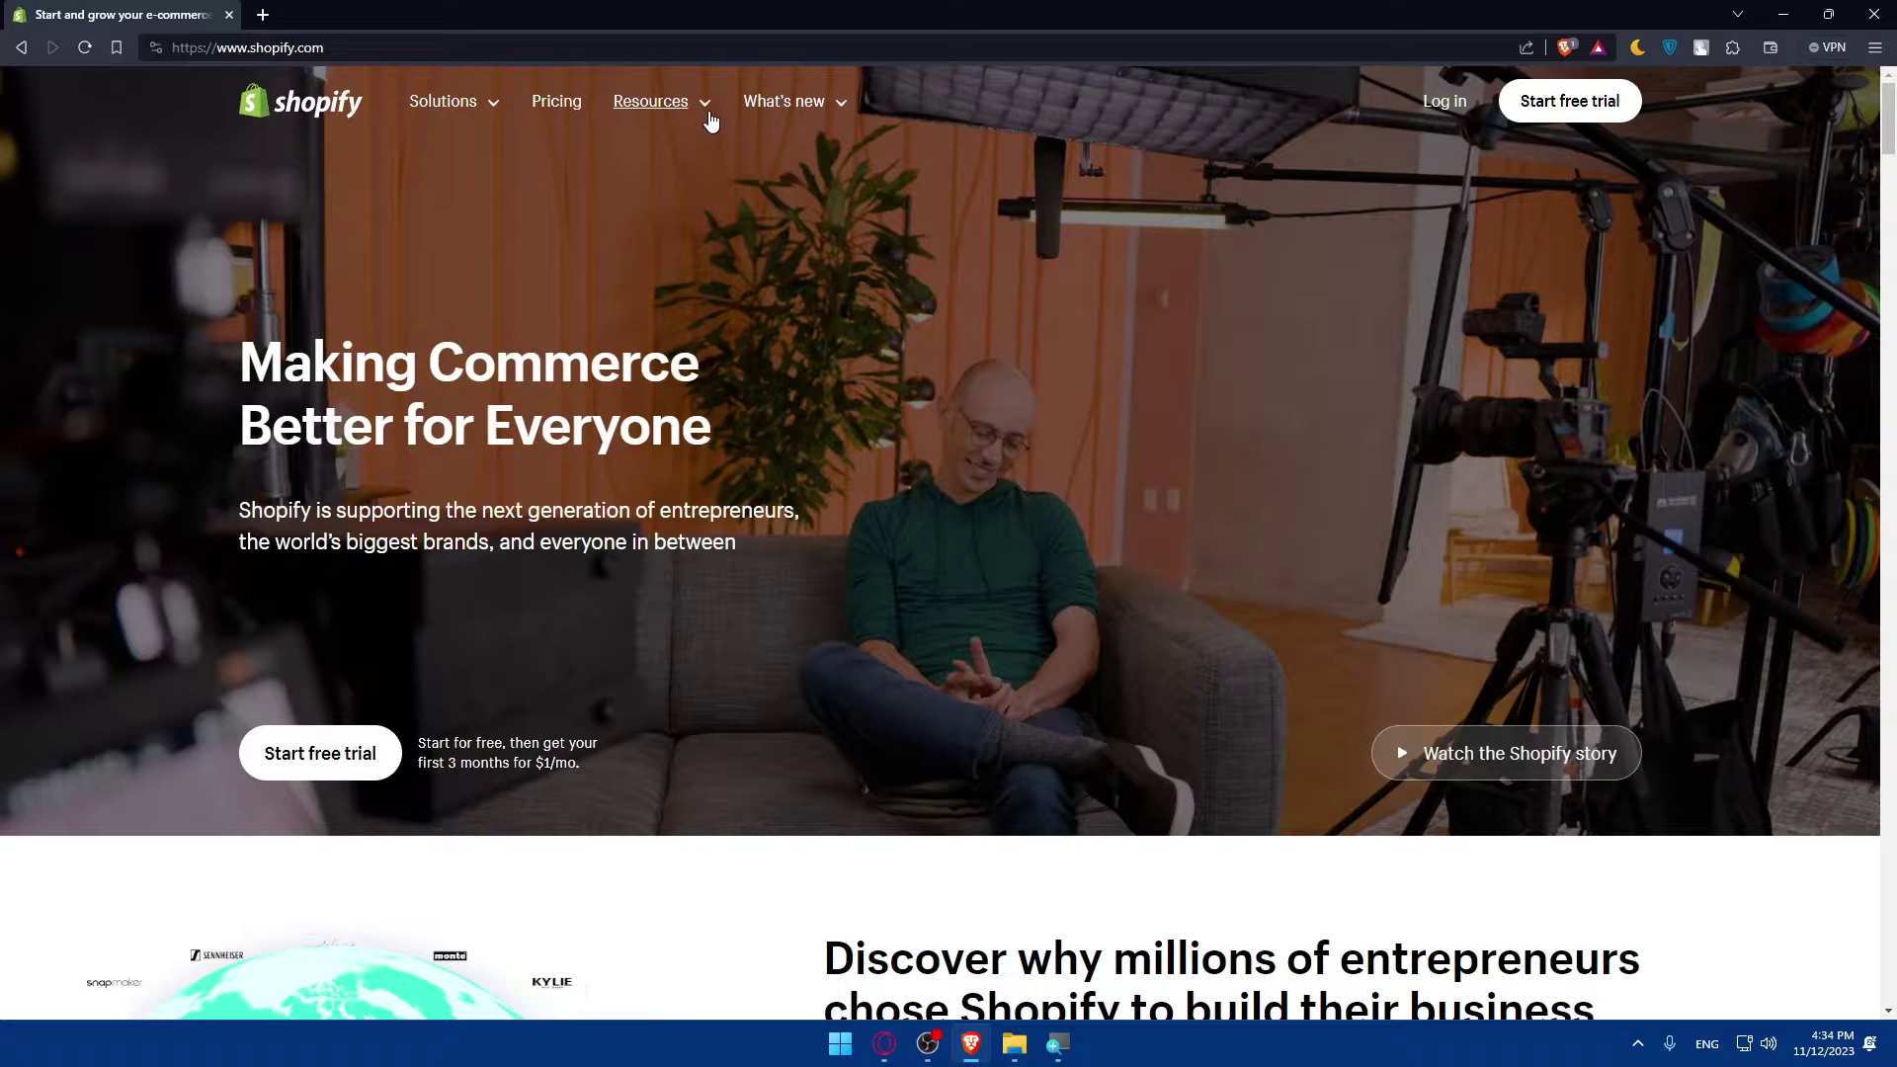
- Browse the Shopify homepage and open its Pricing page
scroll(732, 158, "down", 6)
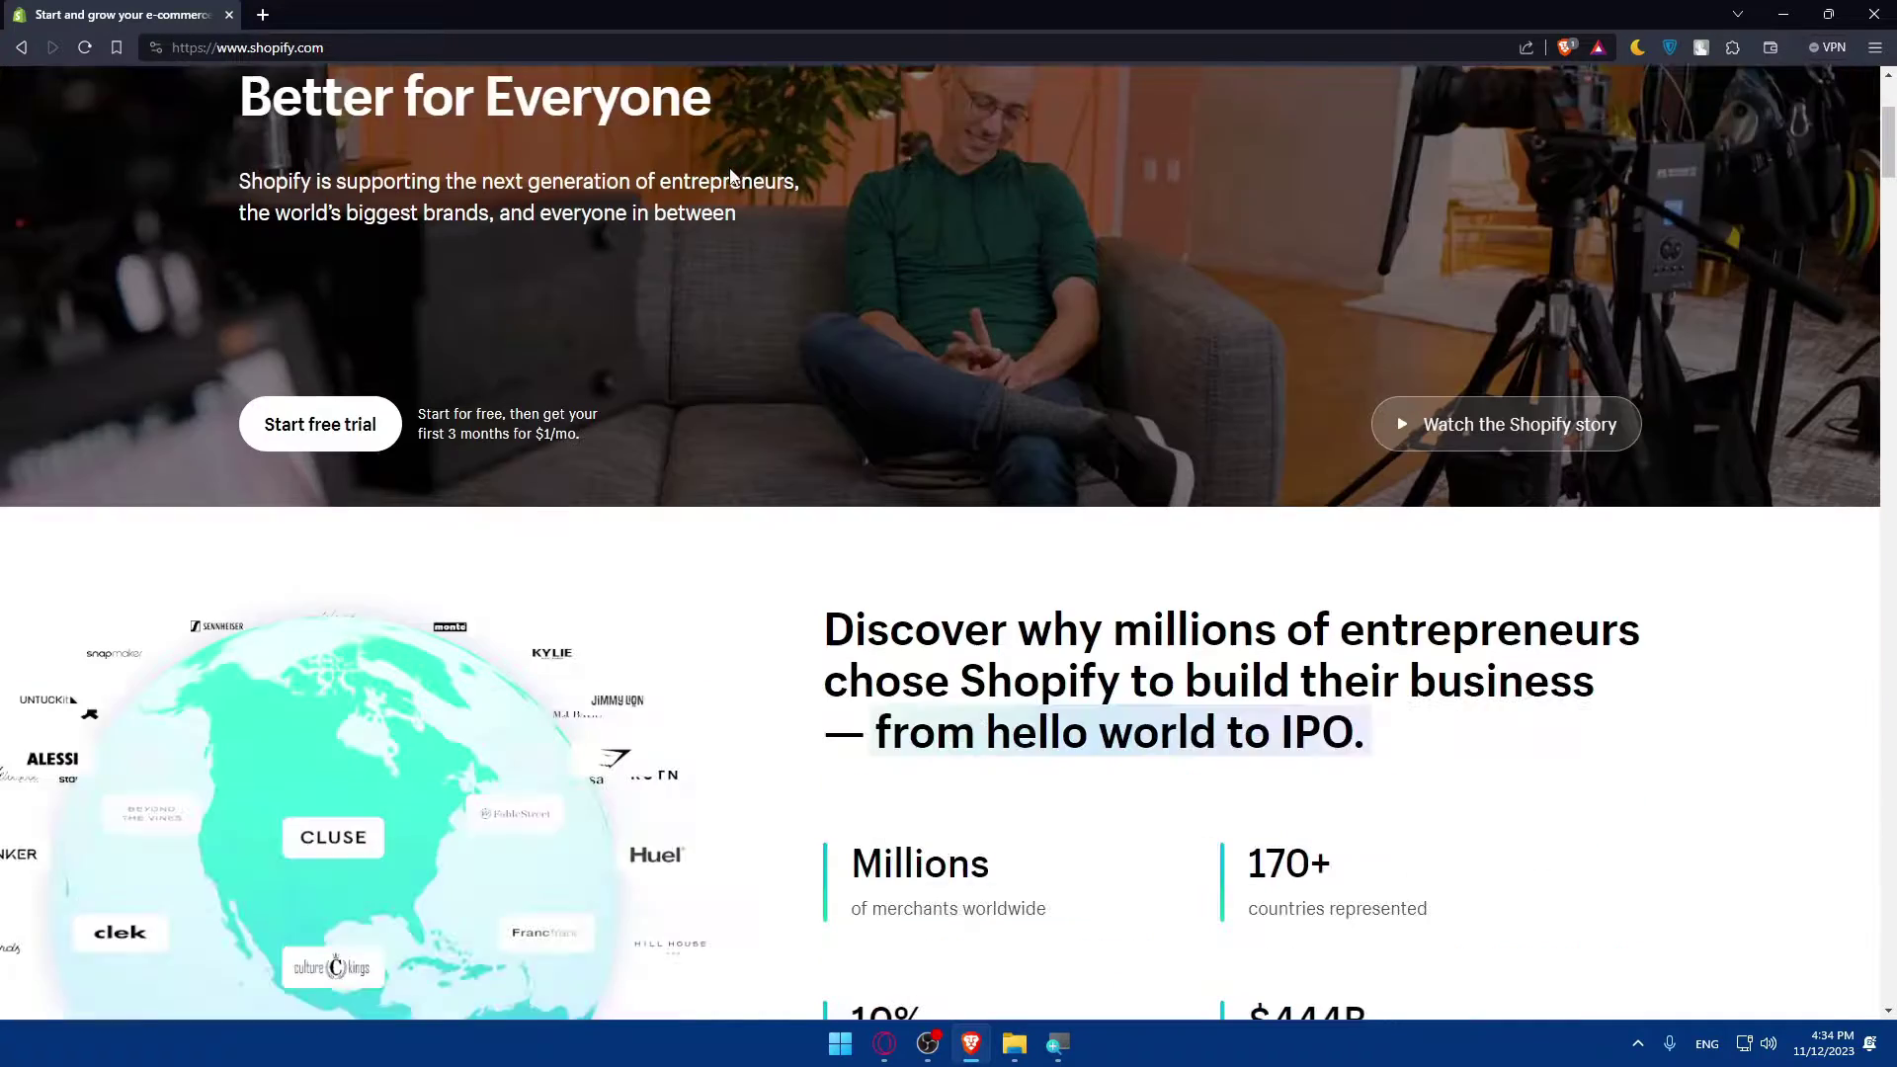
scroll(681, 205, "down", 3)
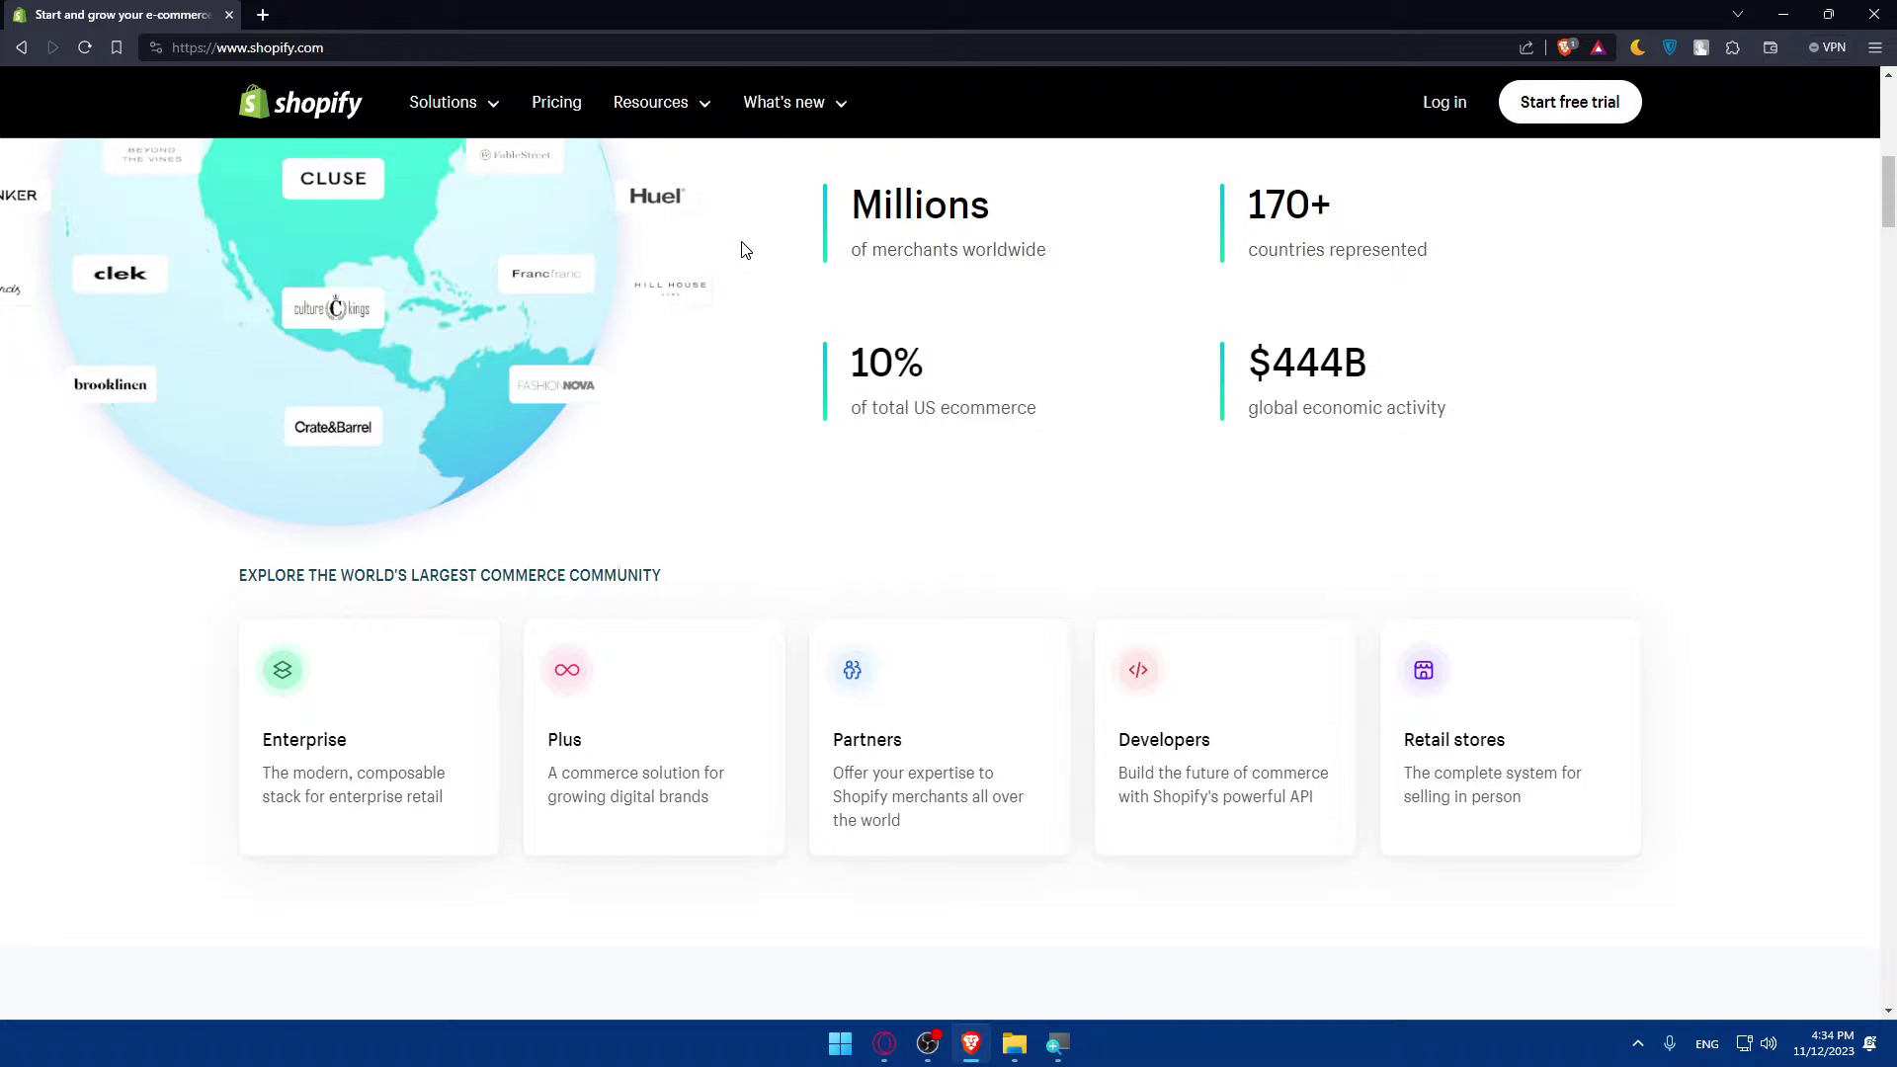
scroll(1076, 343, "up", 9)
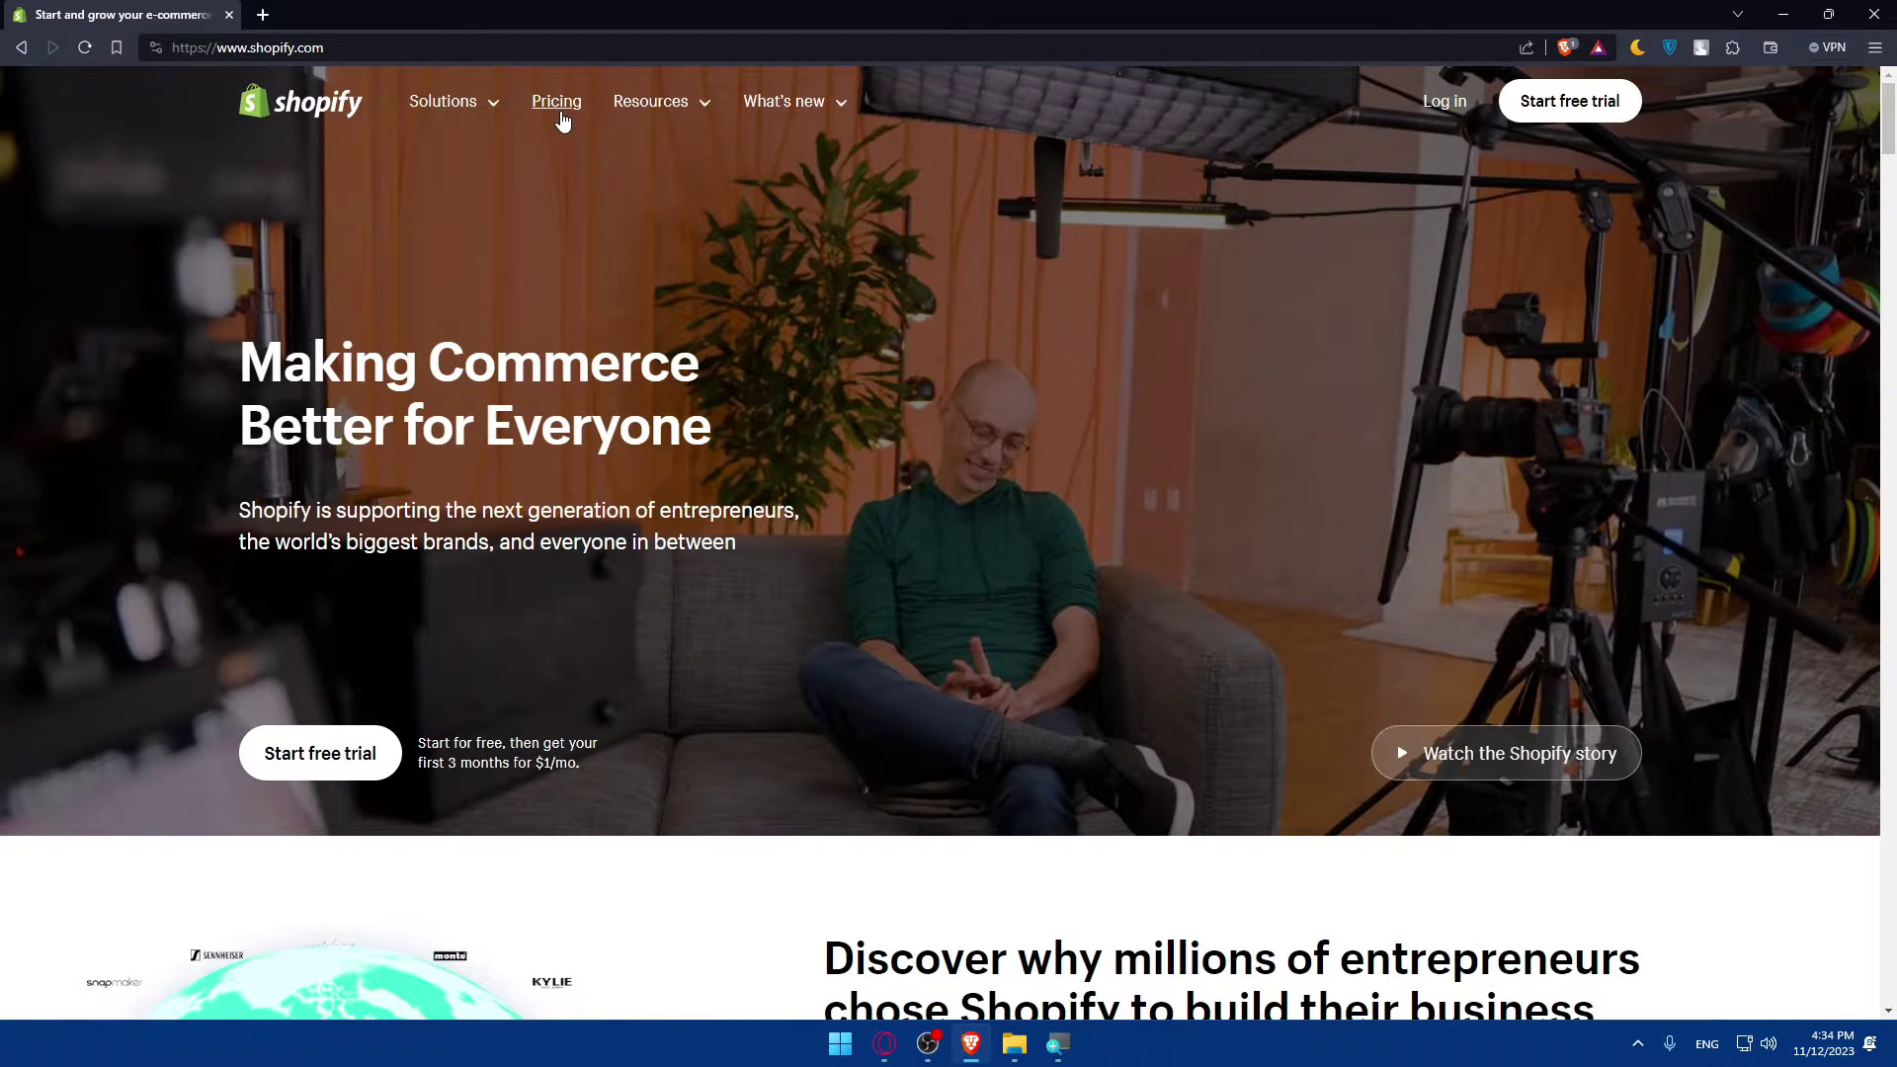
left_click(556, 101)
- Show yearly billing prices ($24, $69, $299/month), then log in to the store admin
scroll(1042, 500, "down", 2)
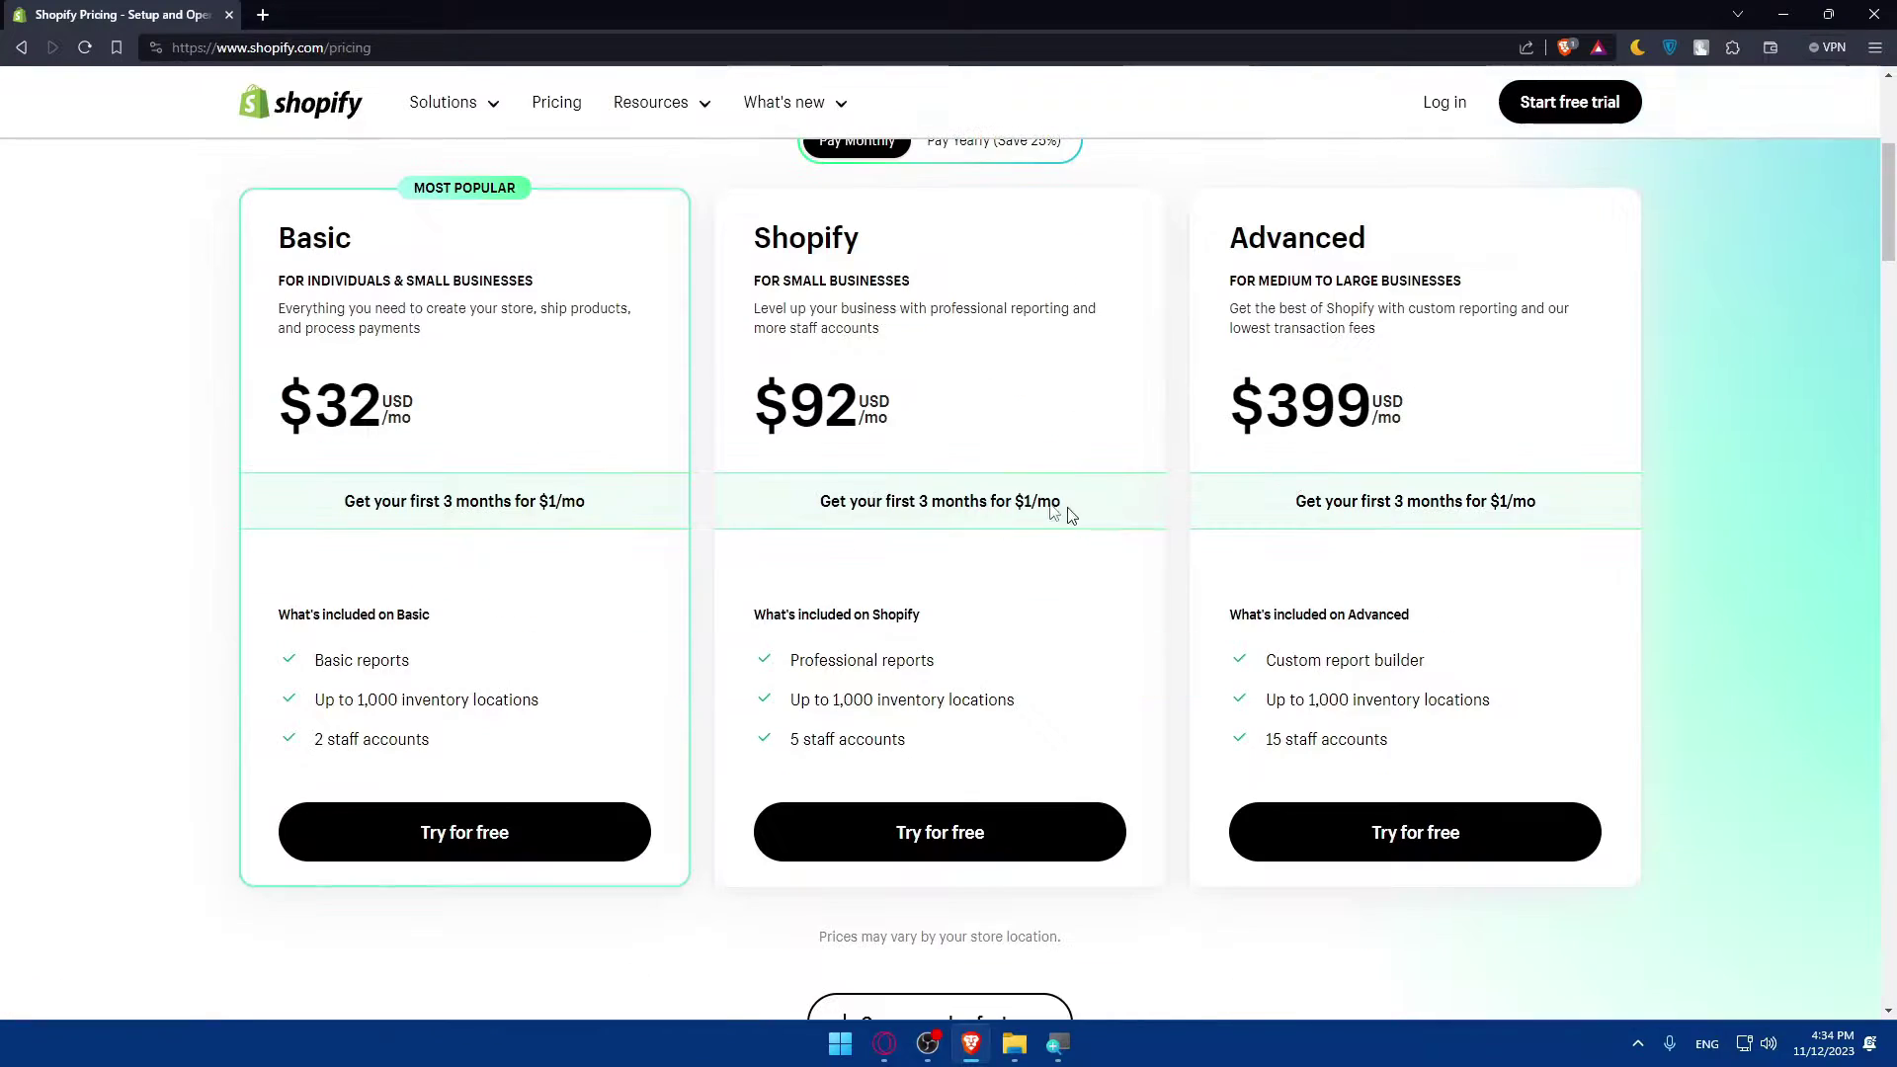
left_click(1007, 148)
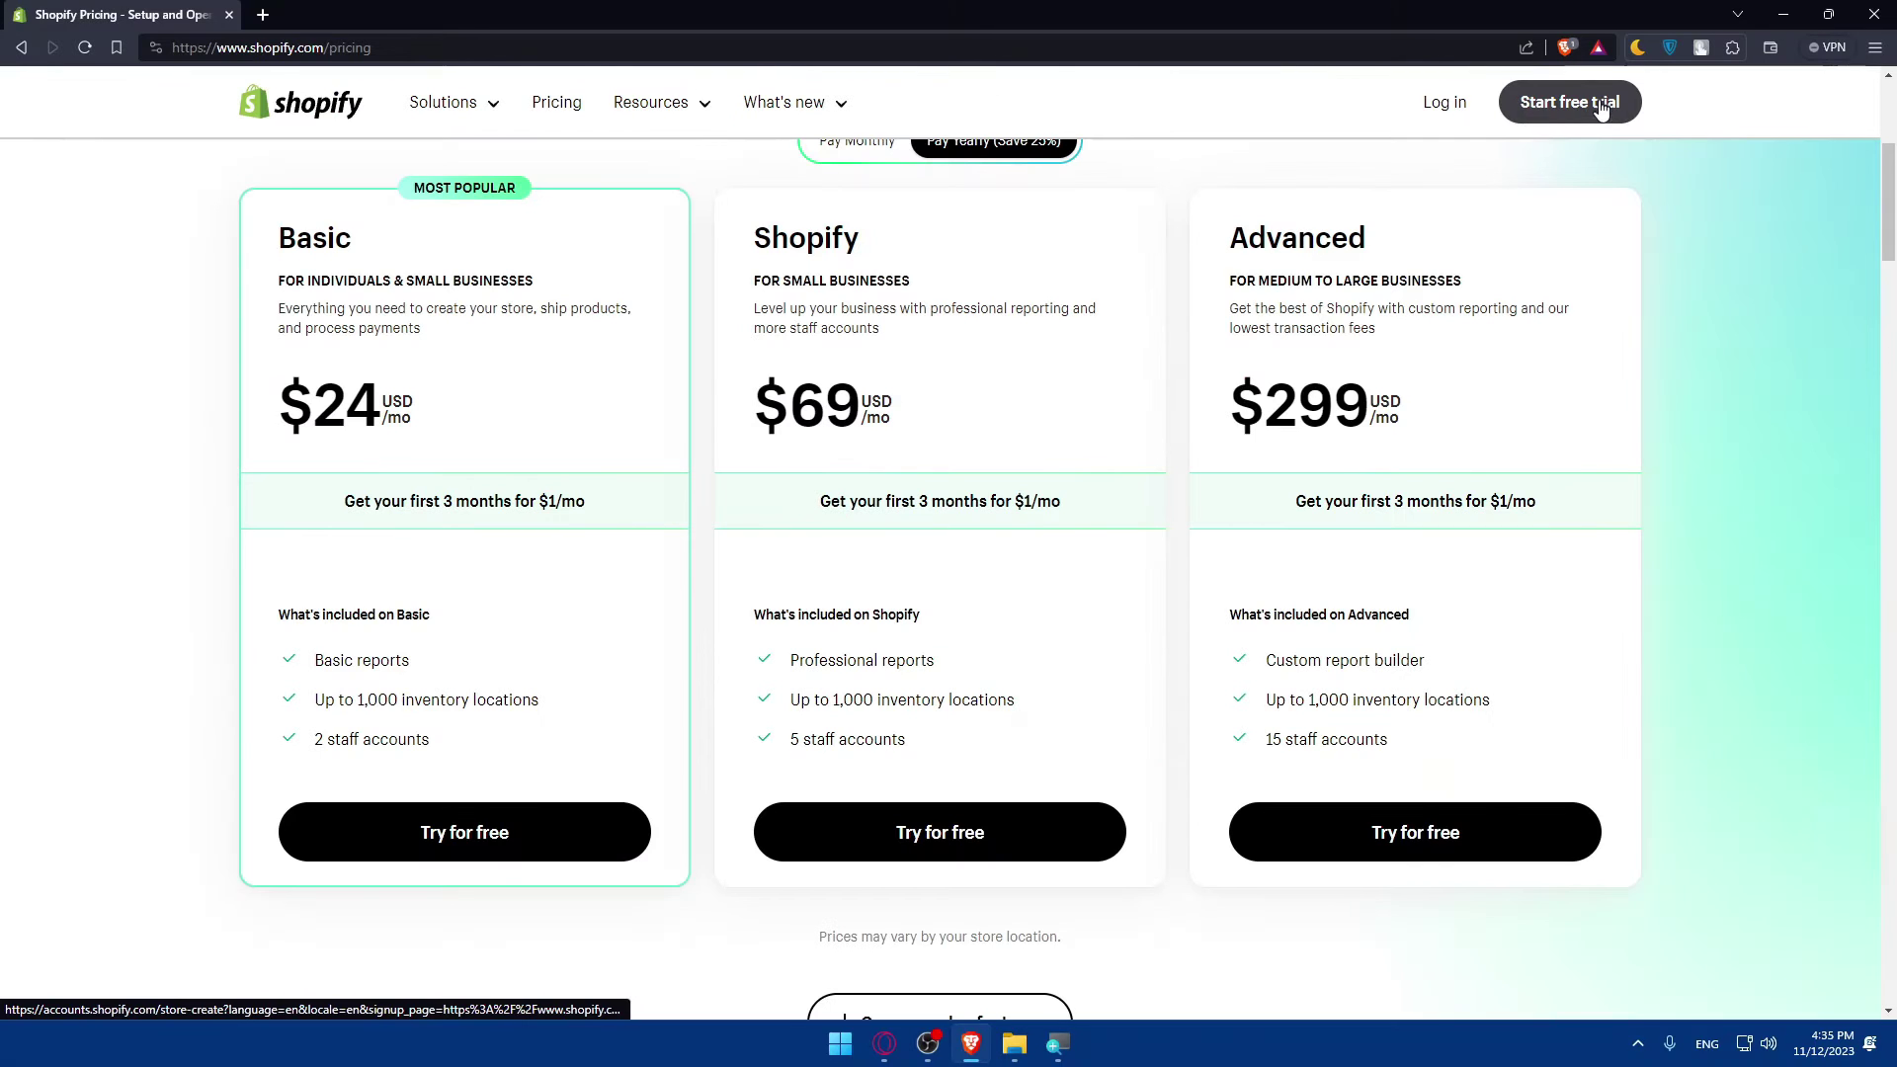
left_click(1467, 109)
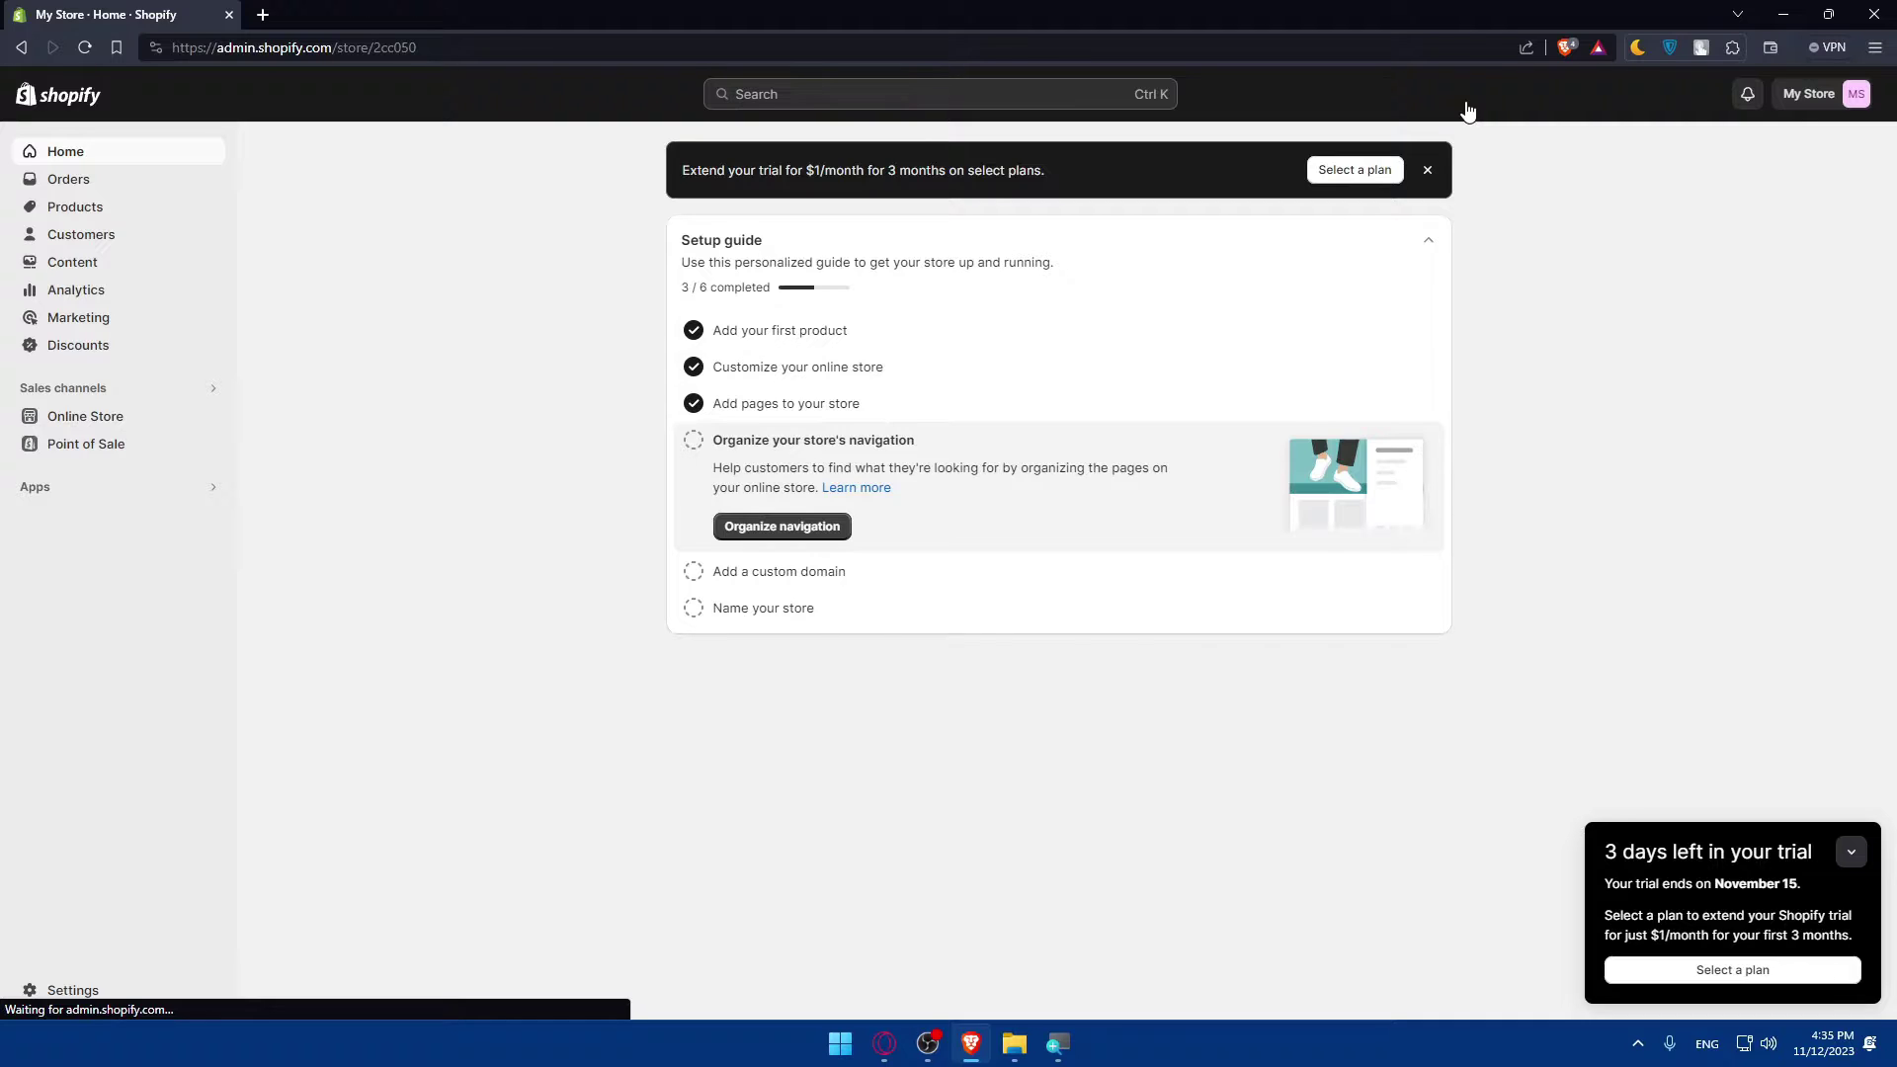
- Collapse the trial reminder and reach the Shopify App Store through Apps and All recommended apps
left_click(1850, 853)
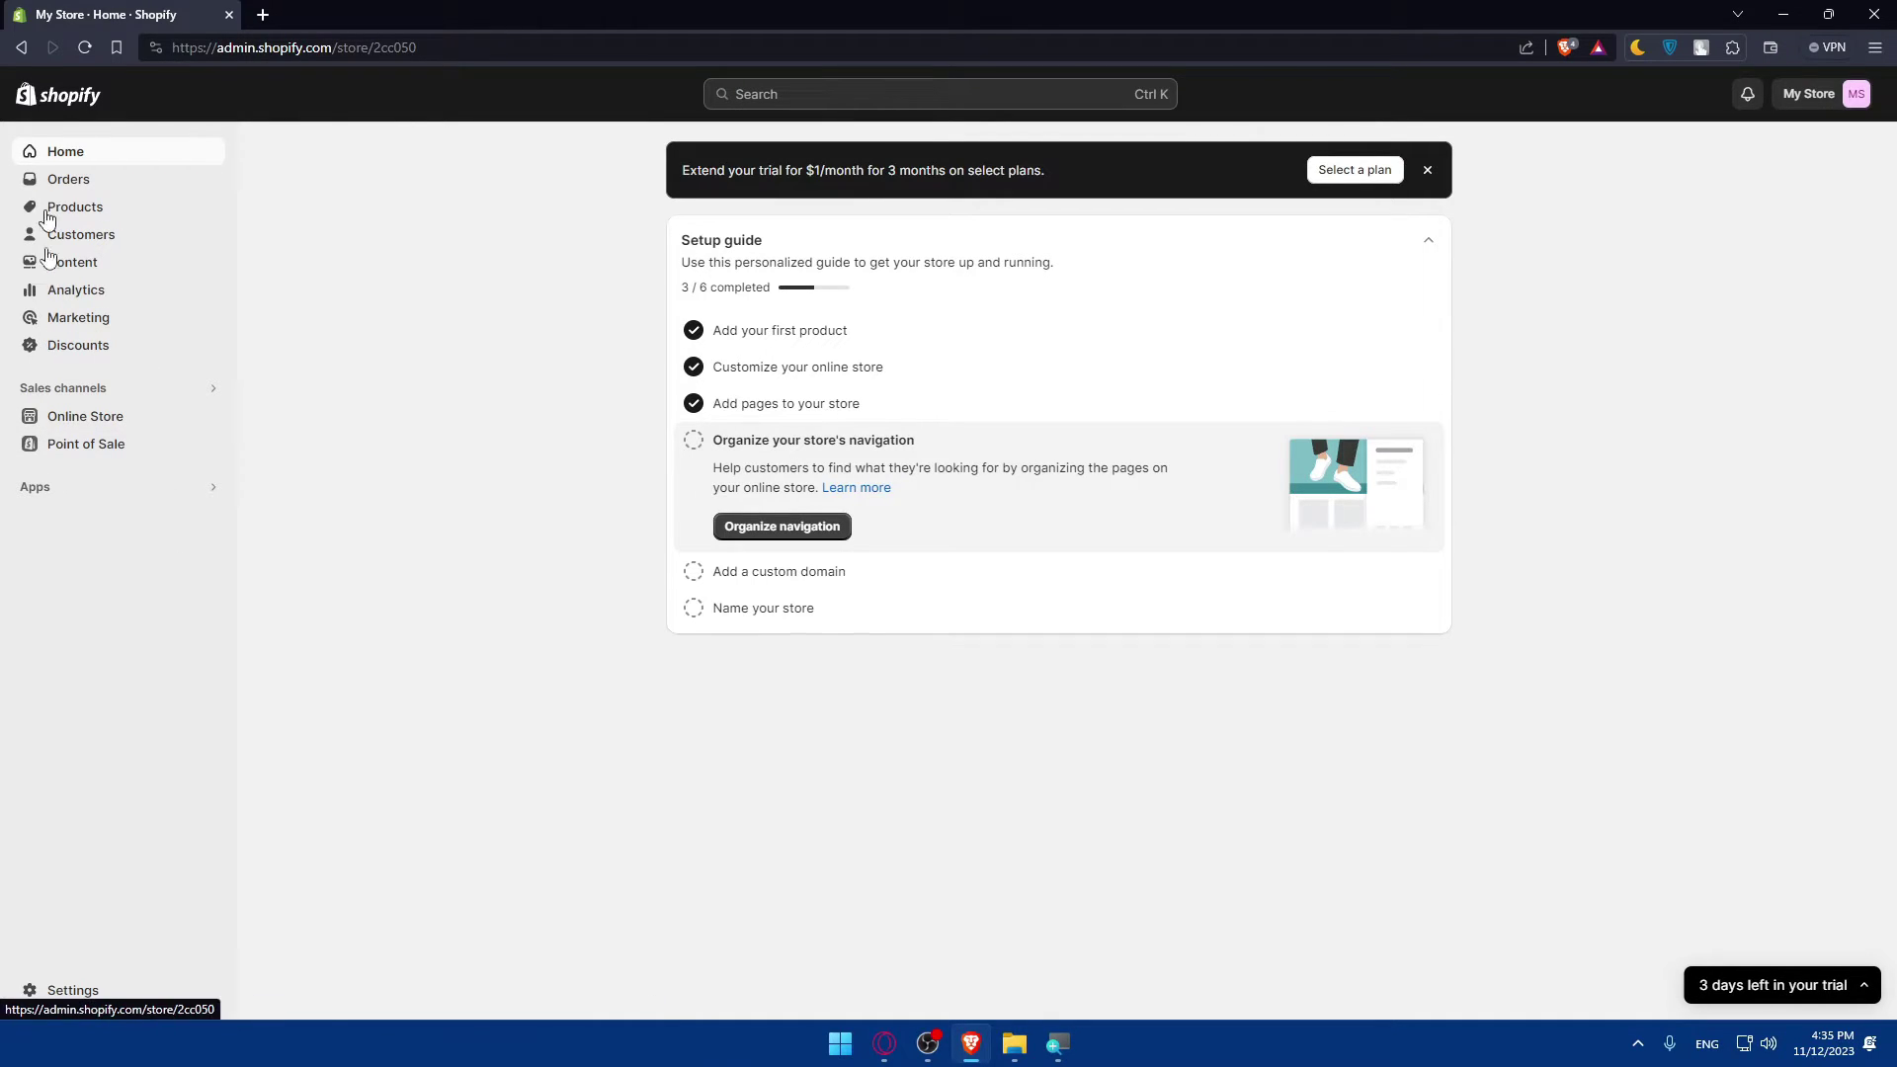
left_click(71, 488)
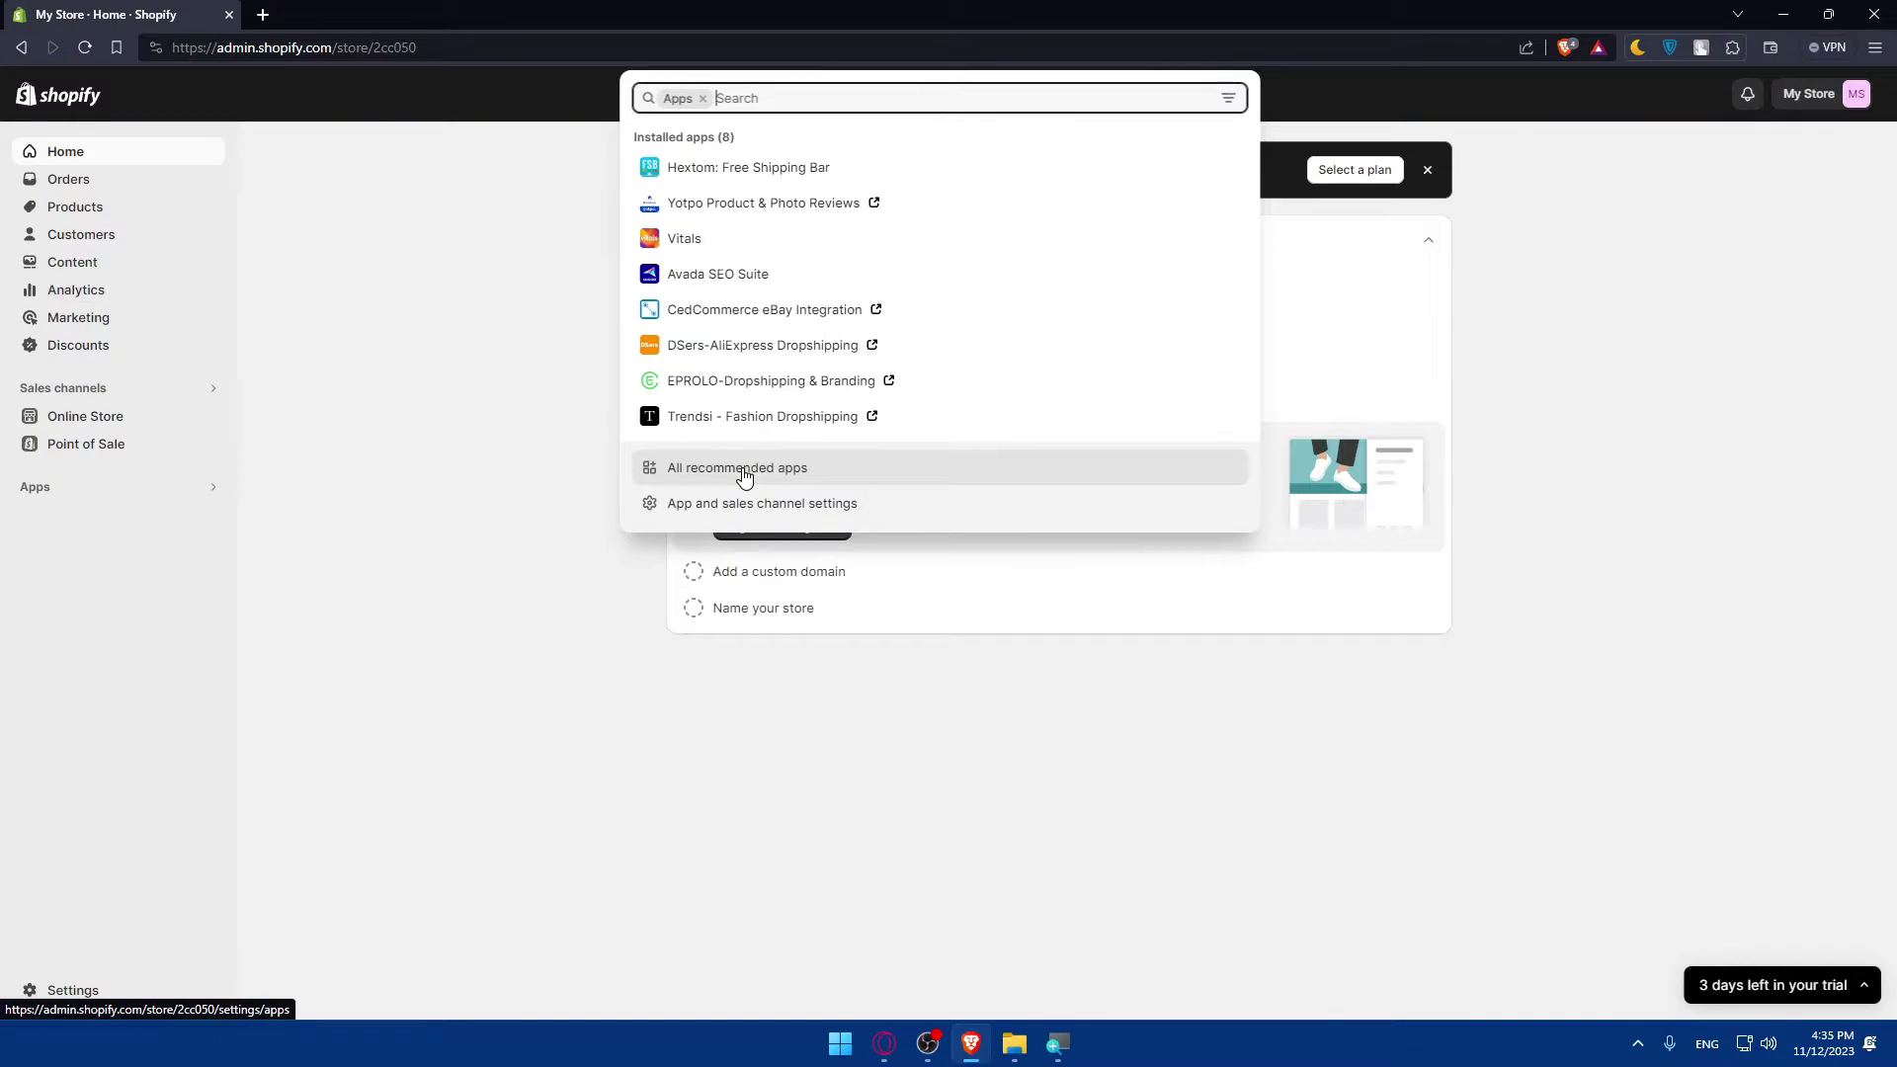
left_click(744, 472)
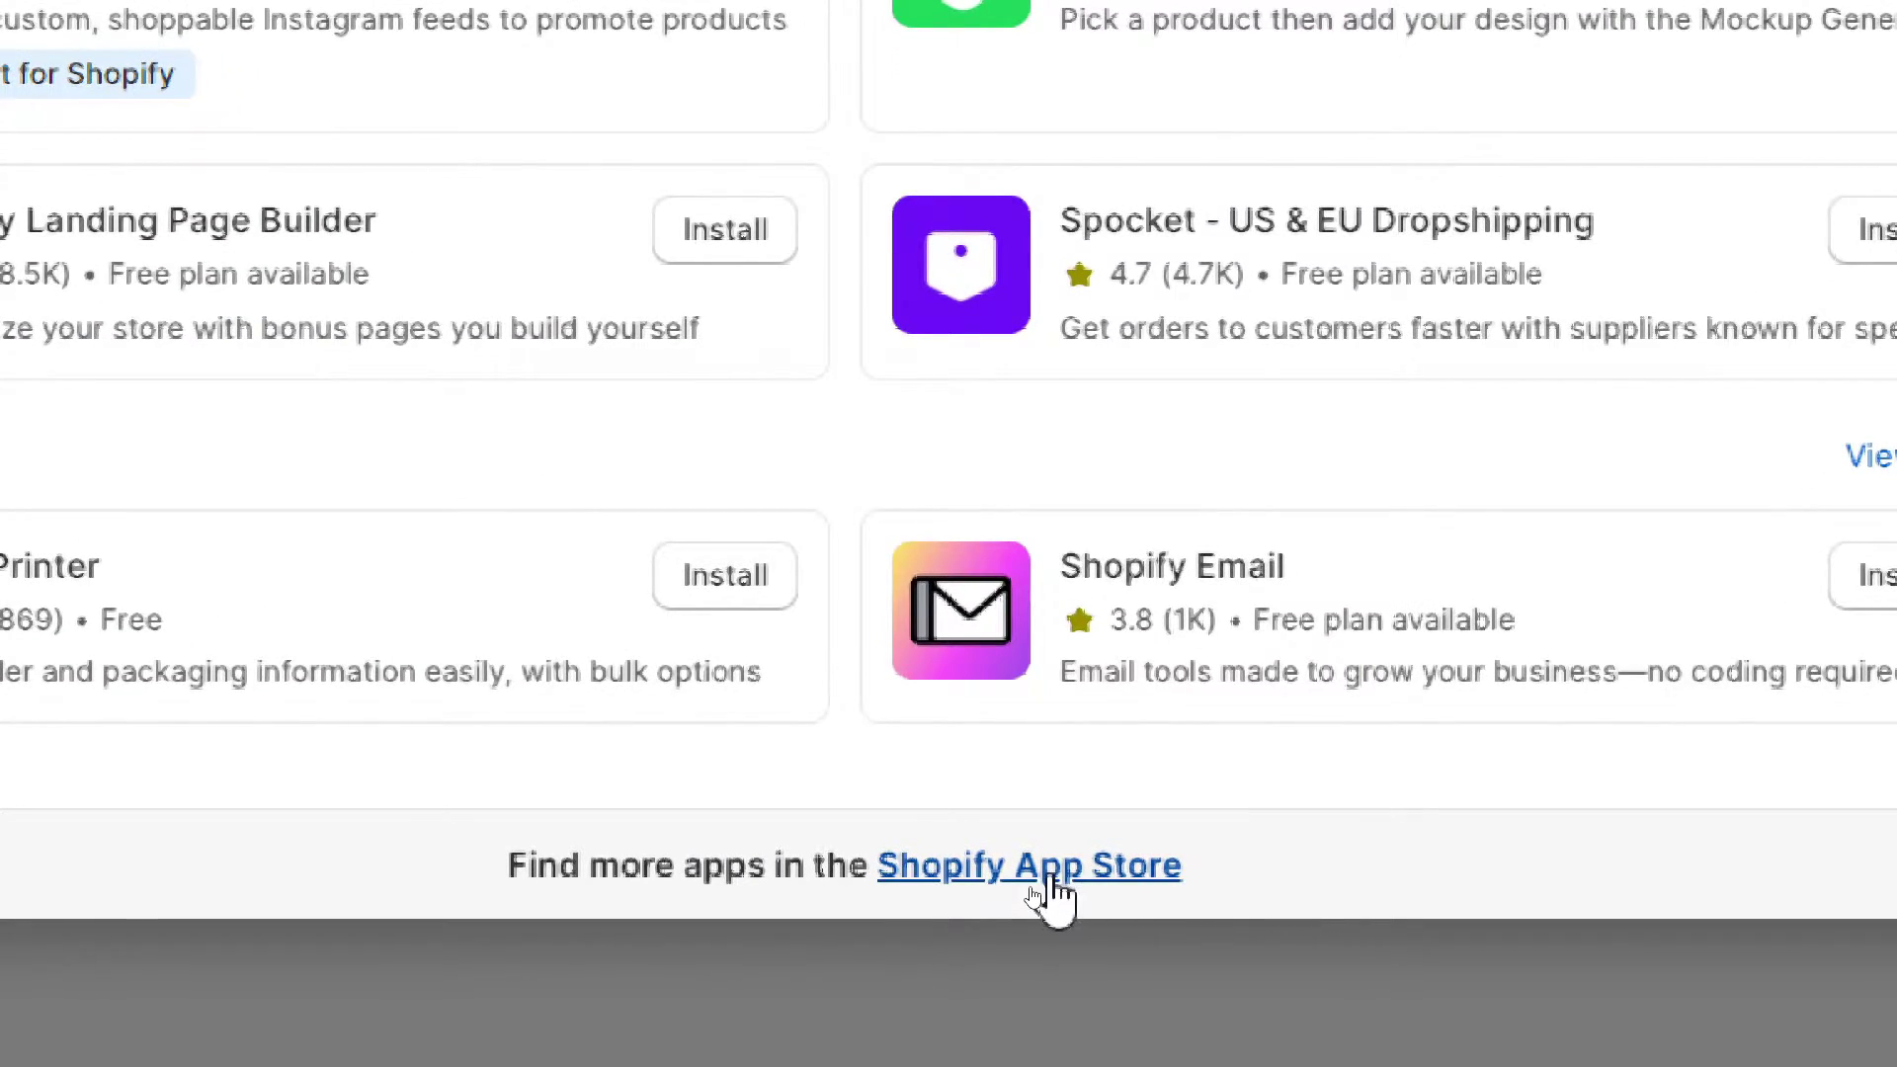
left_click(1046, 889)
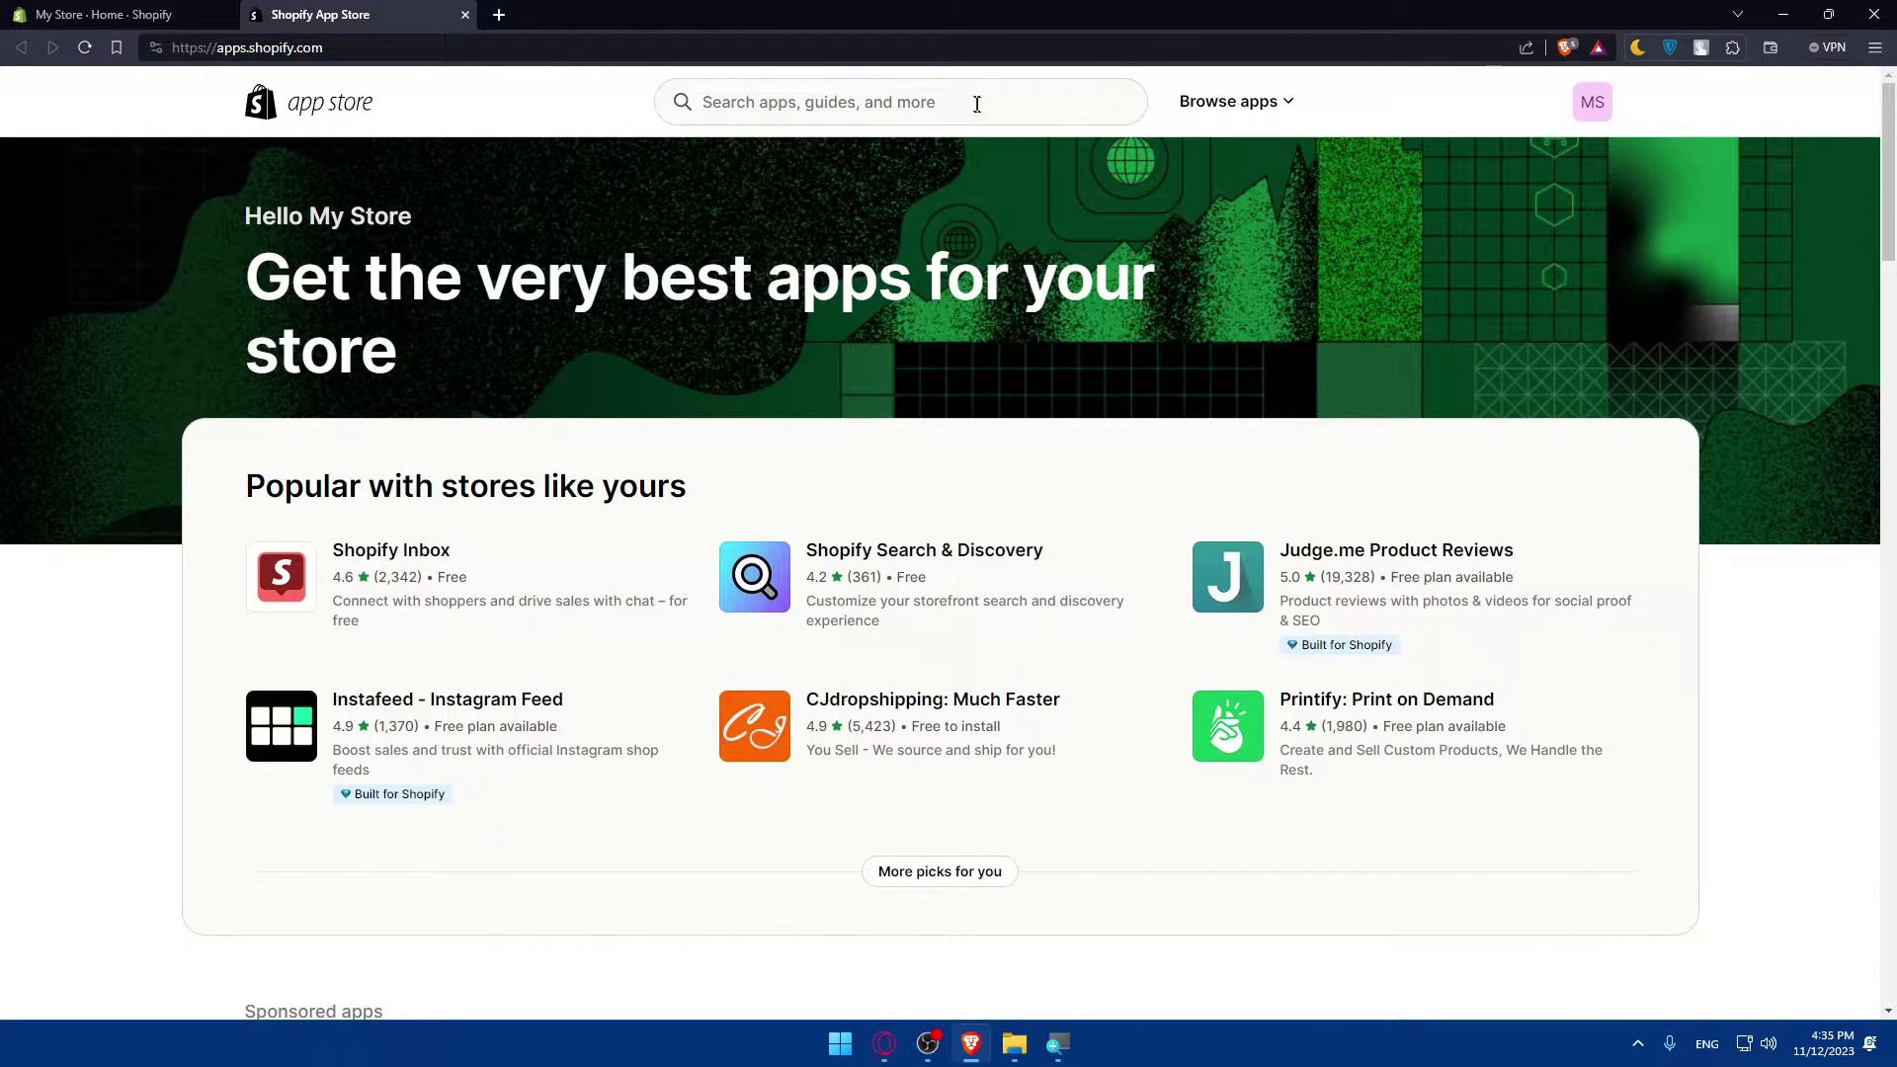
- Search the Shopify App Store for 'transcy'
left_click(702, 101)
type("tra")
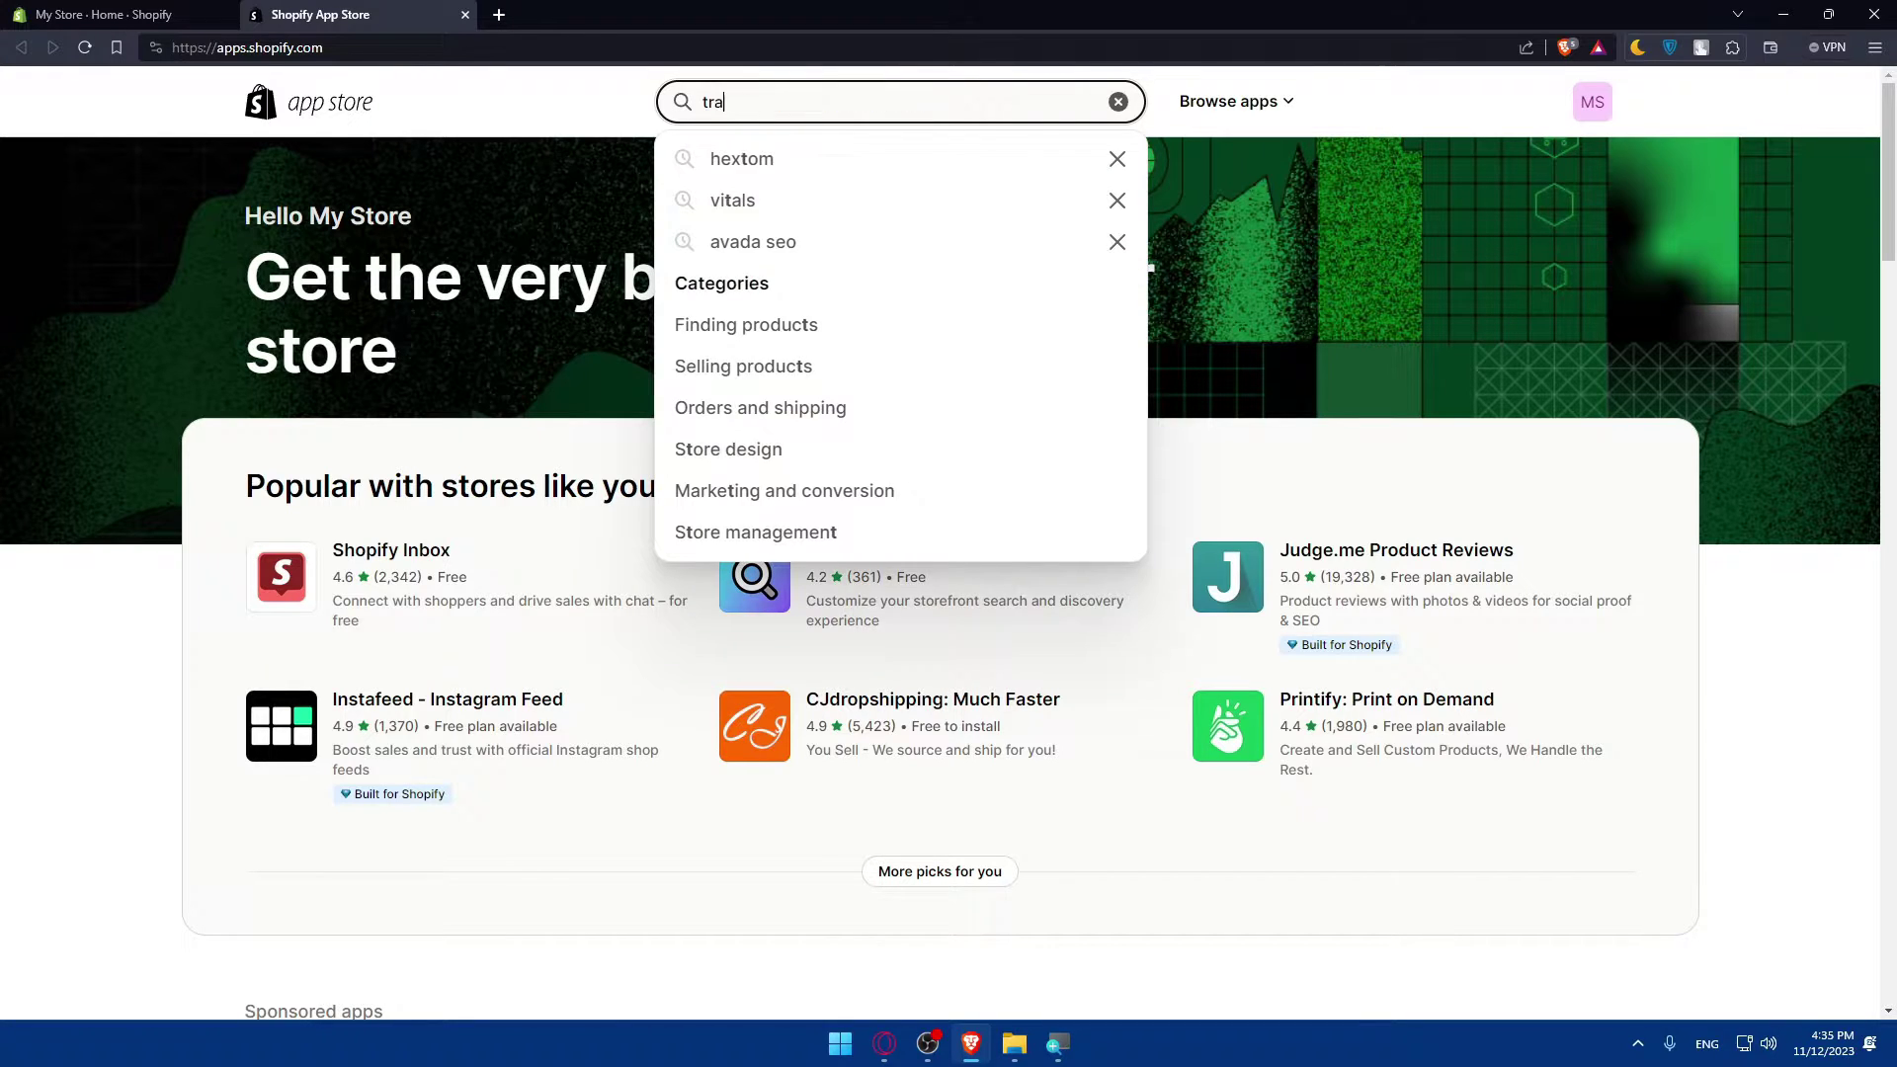
type("nscy")
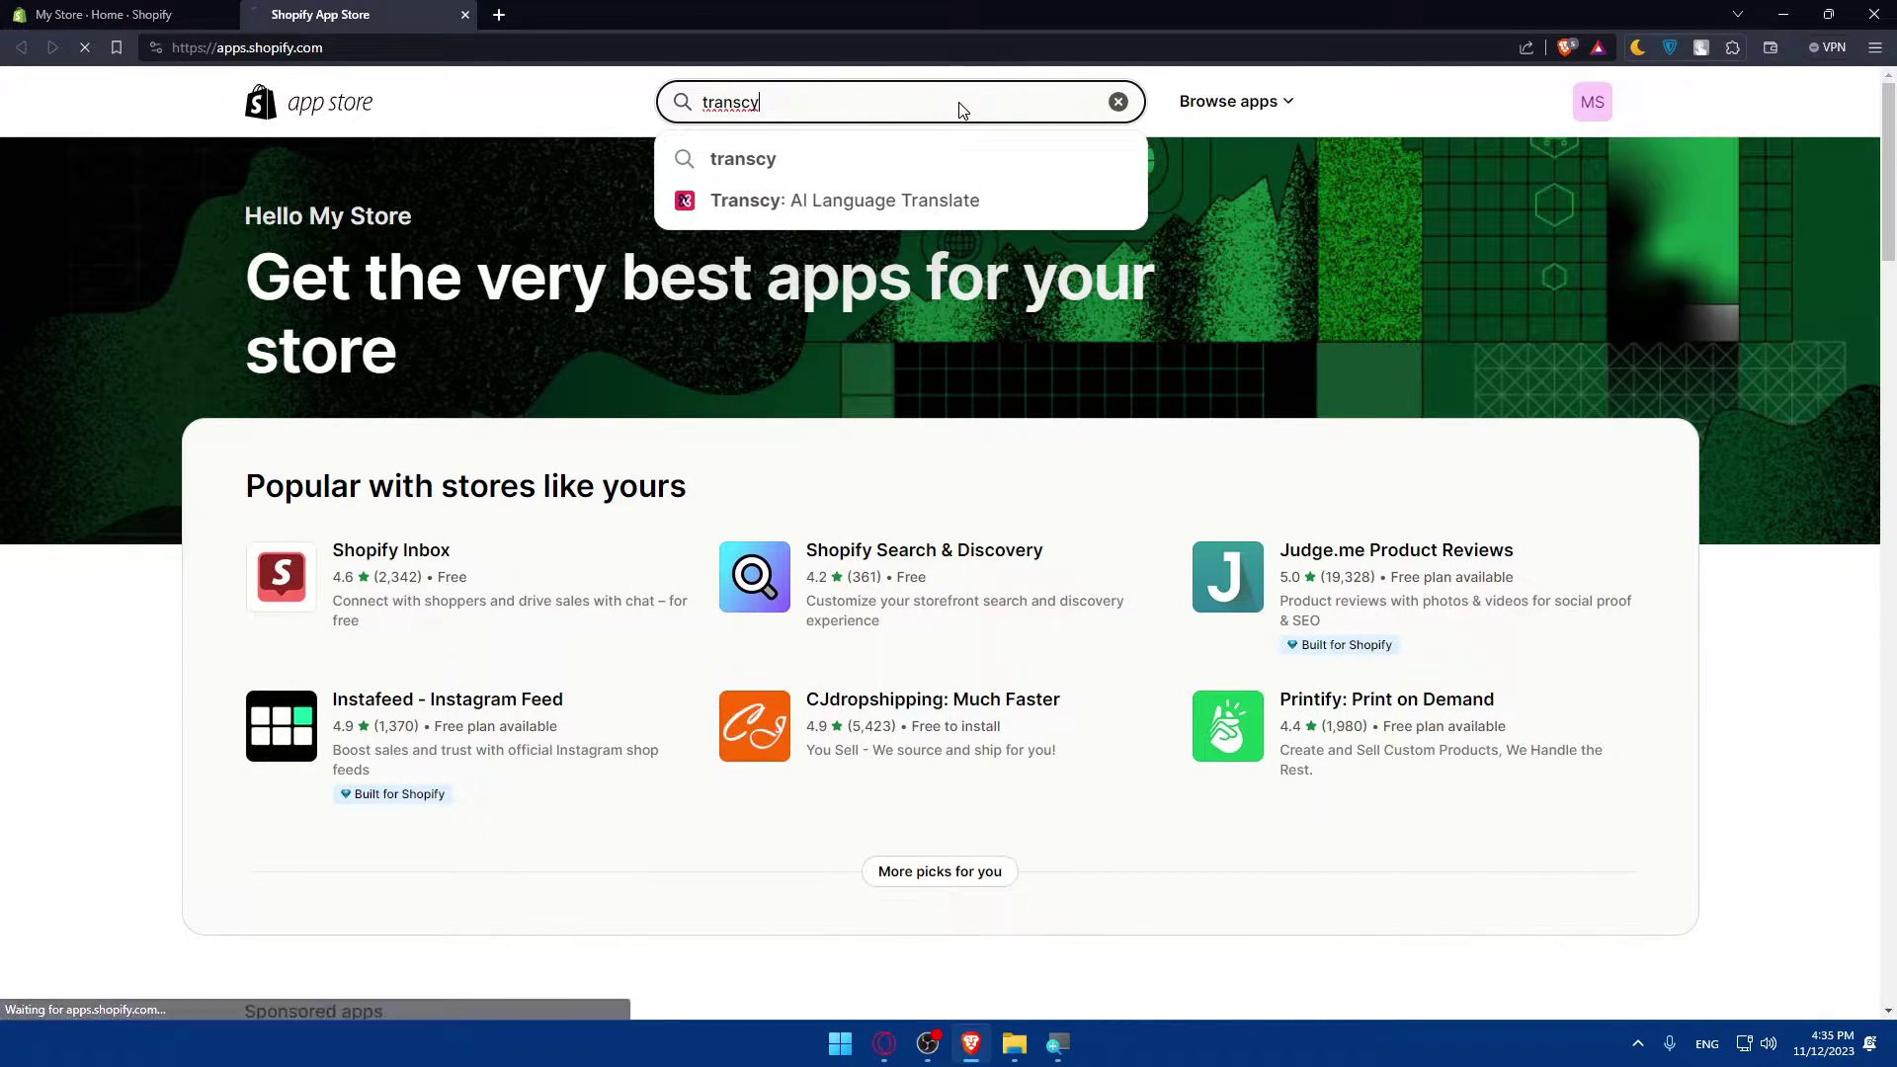
key("Return")
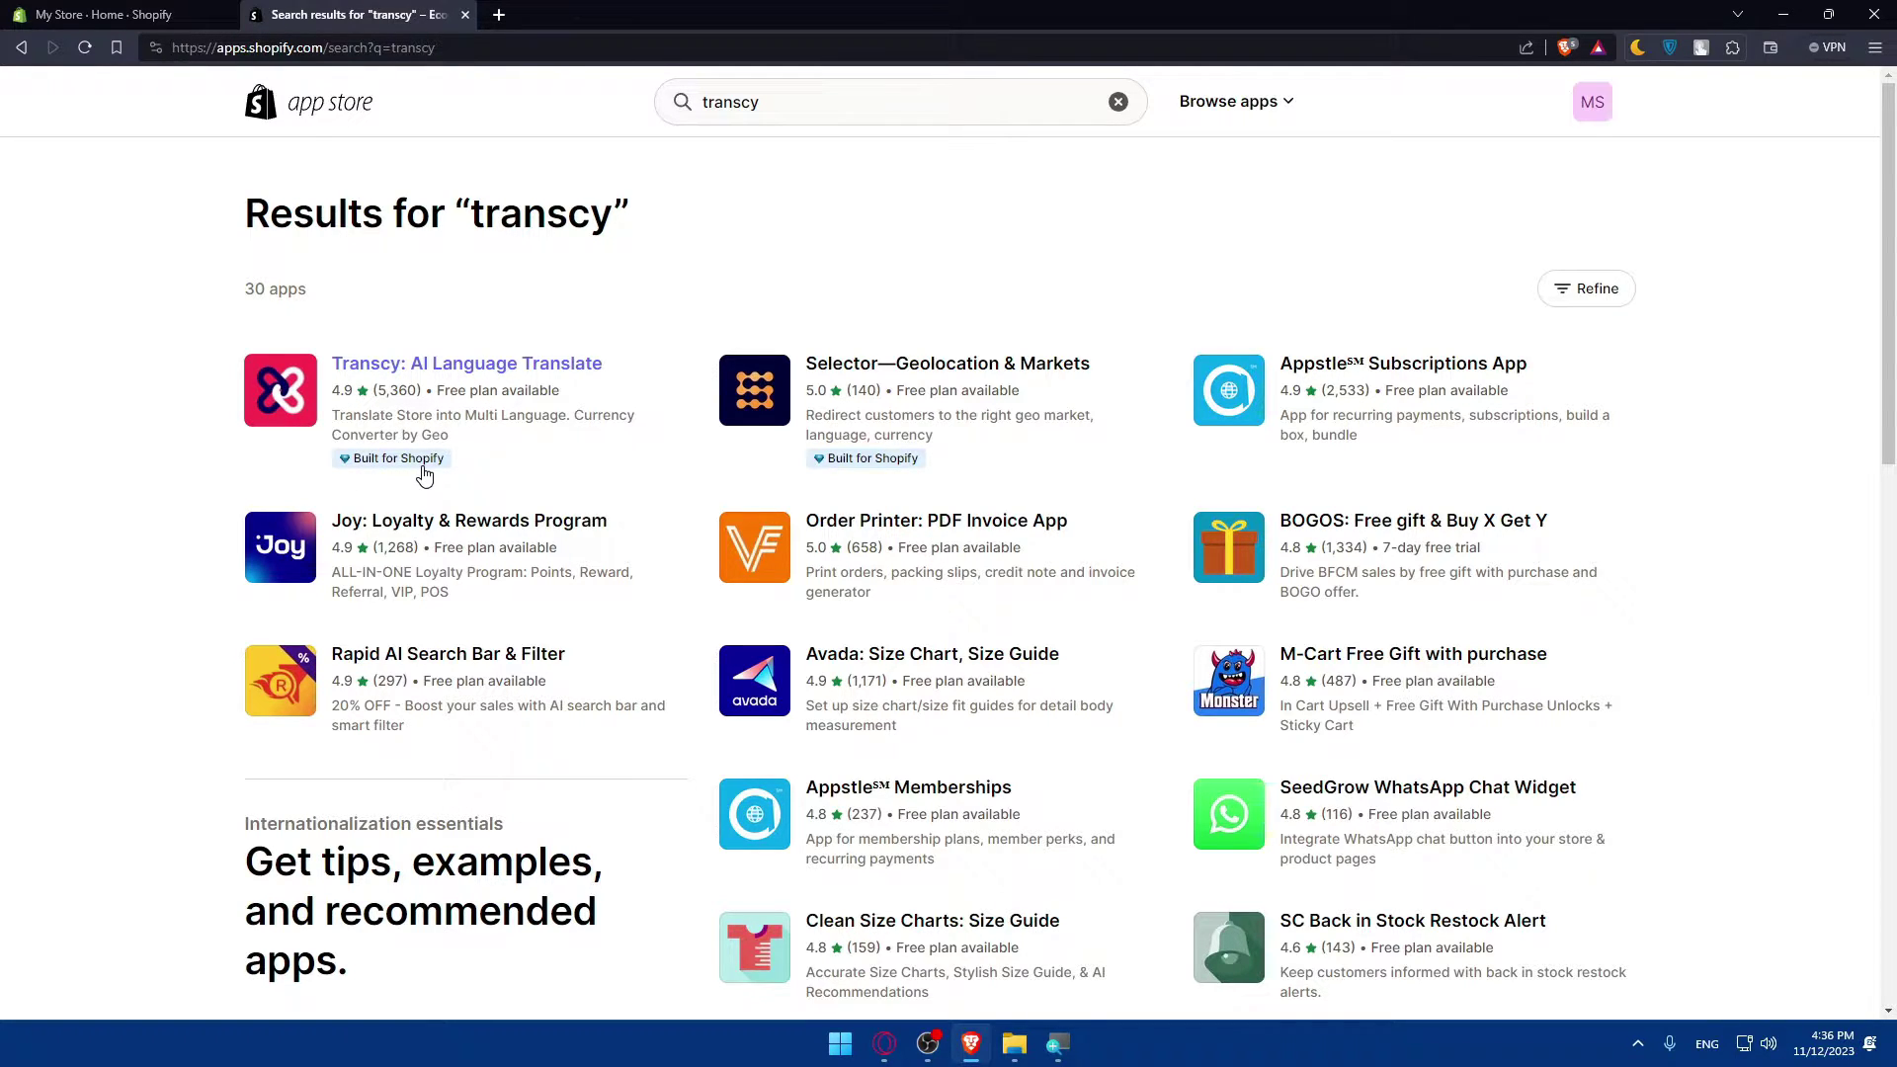
- Open the Transcy: AI Language Translate listing and highlight its feature lines
left_click(415, 366)
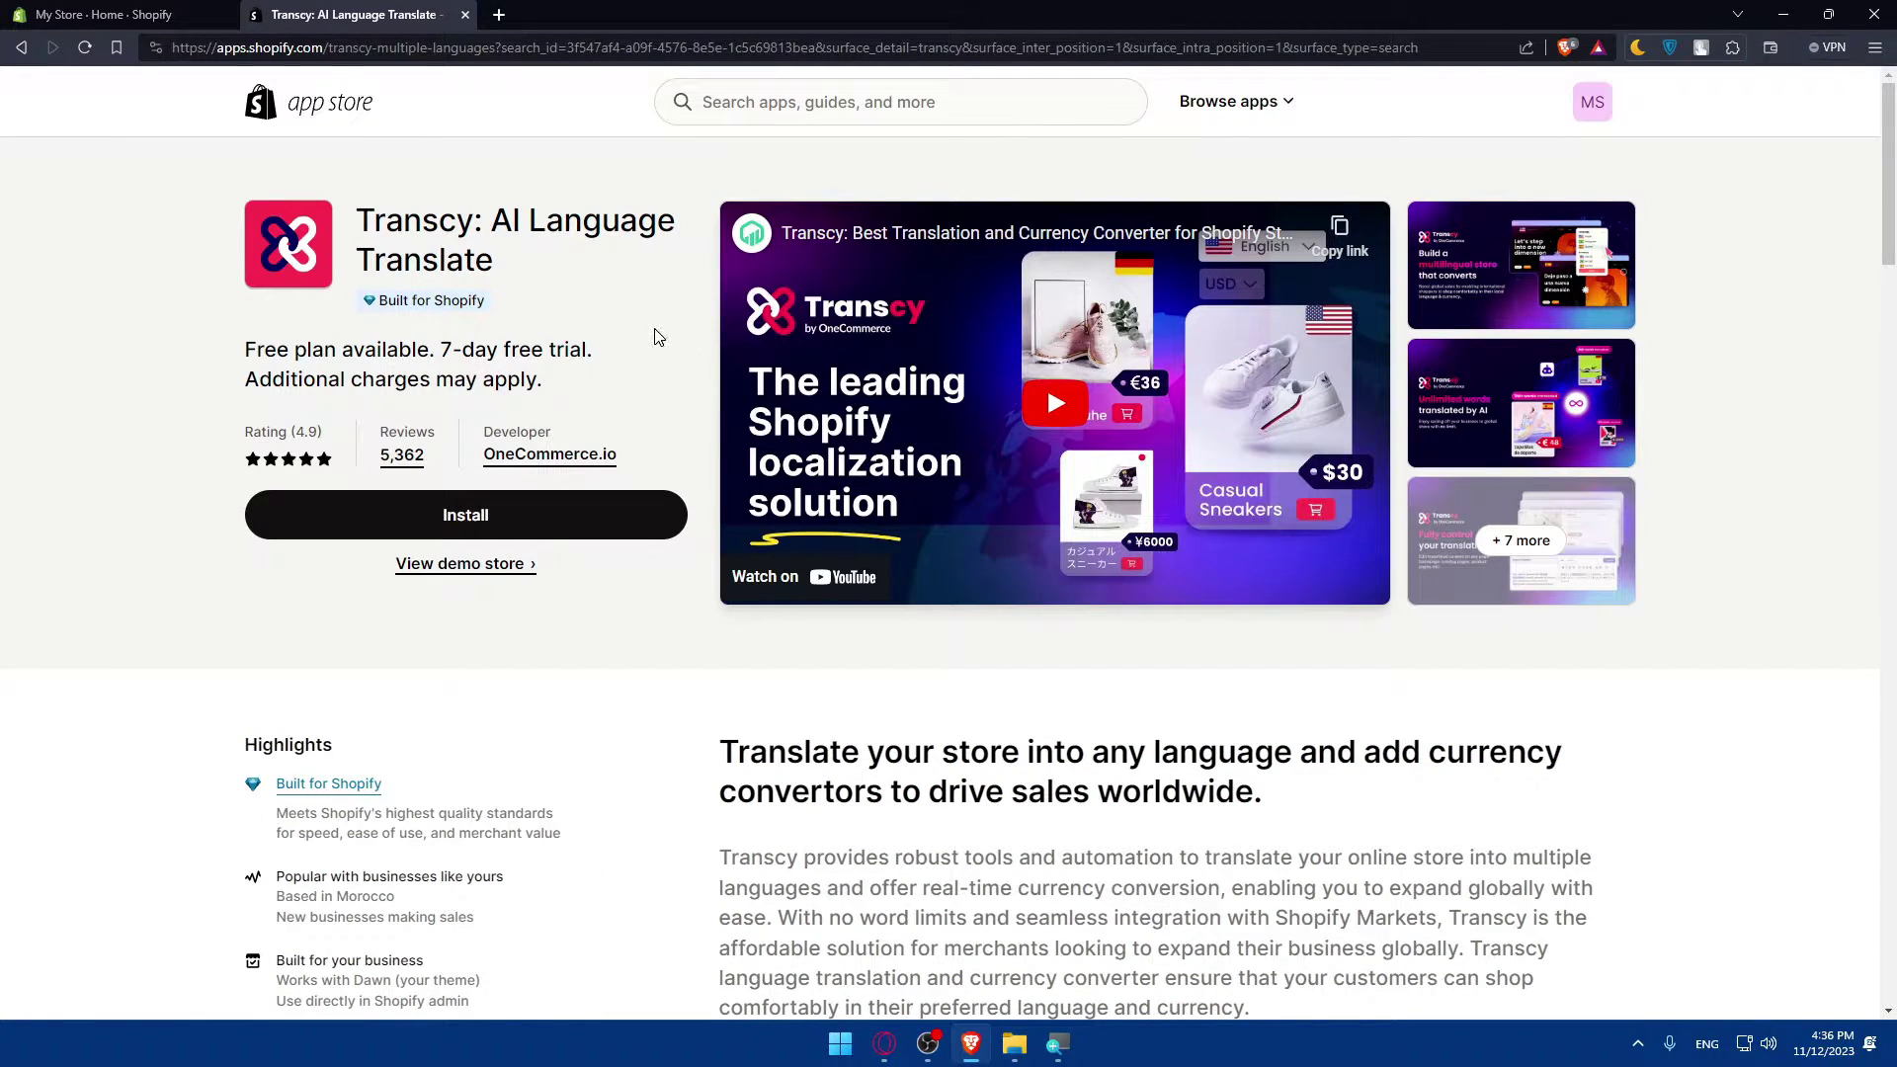
scroll(655, 336, "down", 5)
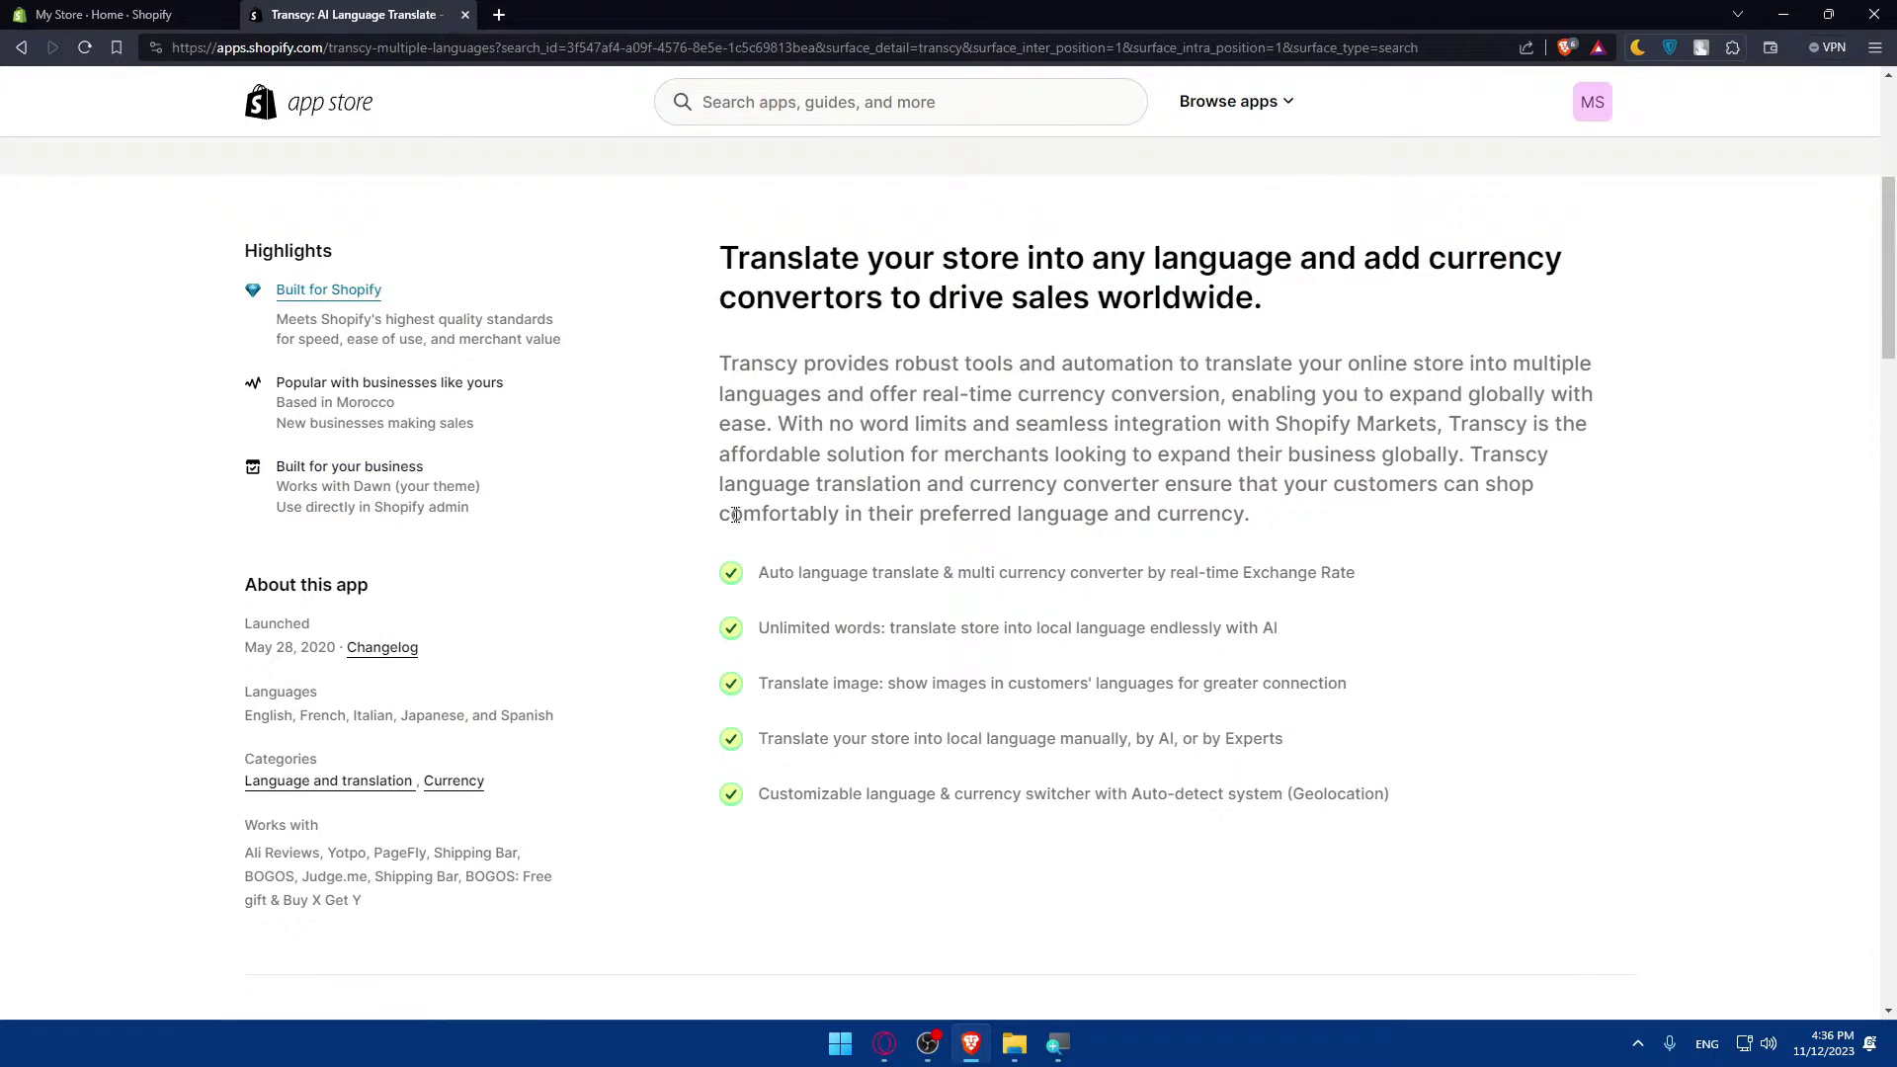
left_click_drag(757, 566, 1373, 596)
left_click(937, 628)
left_click_drag(754, 641, 1298, 644)
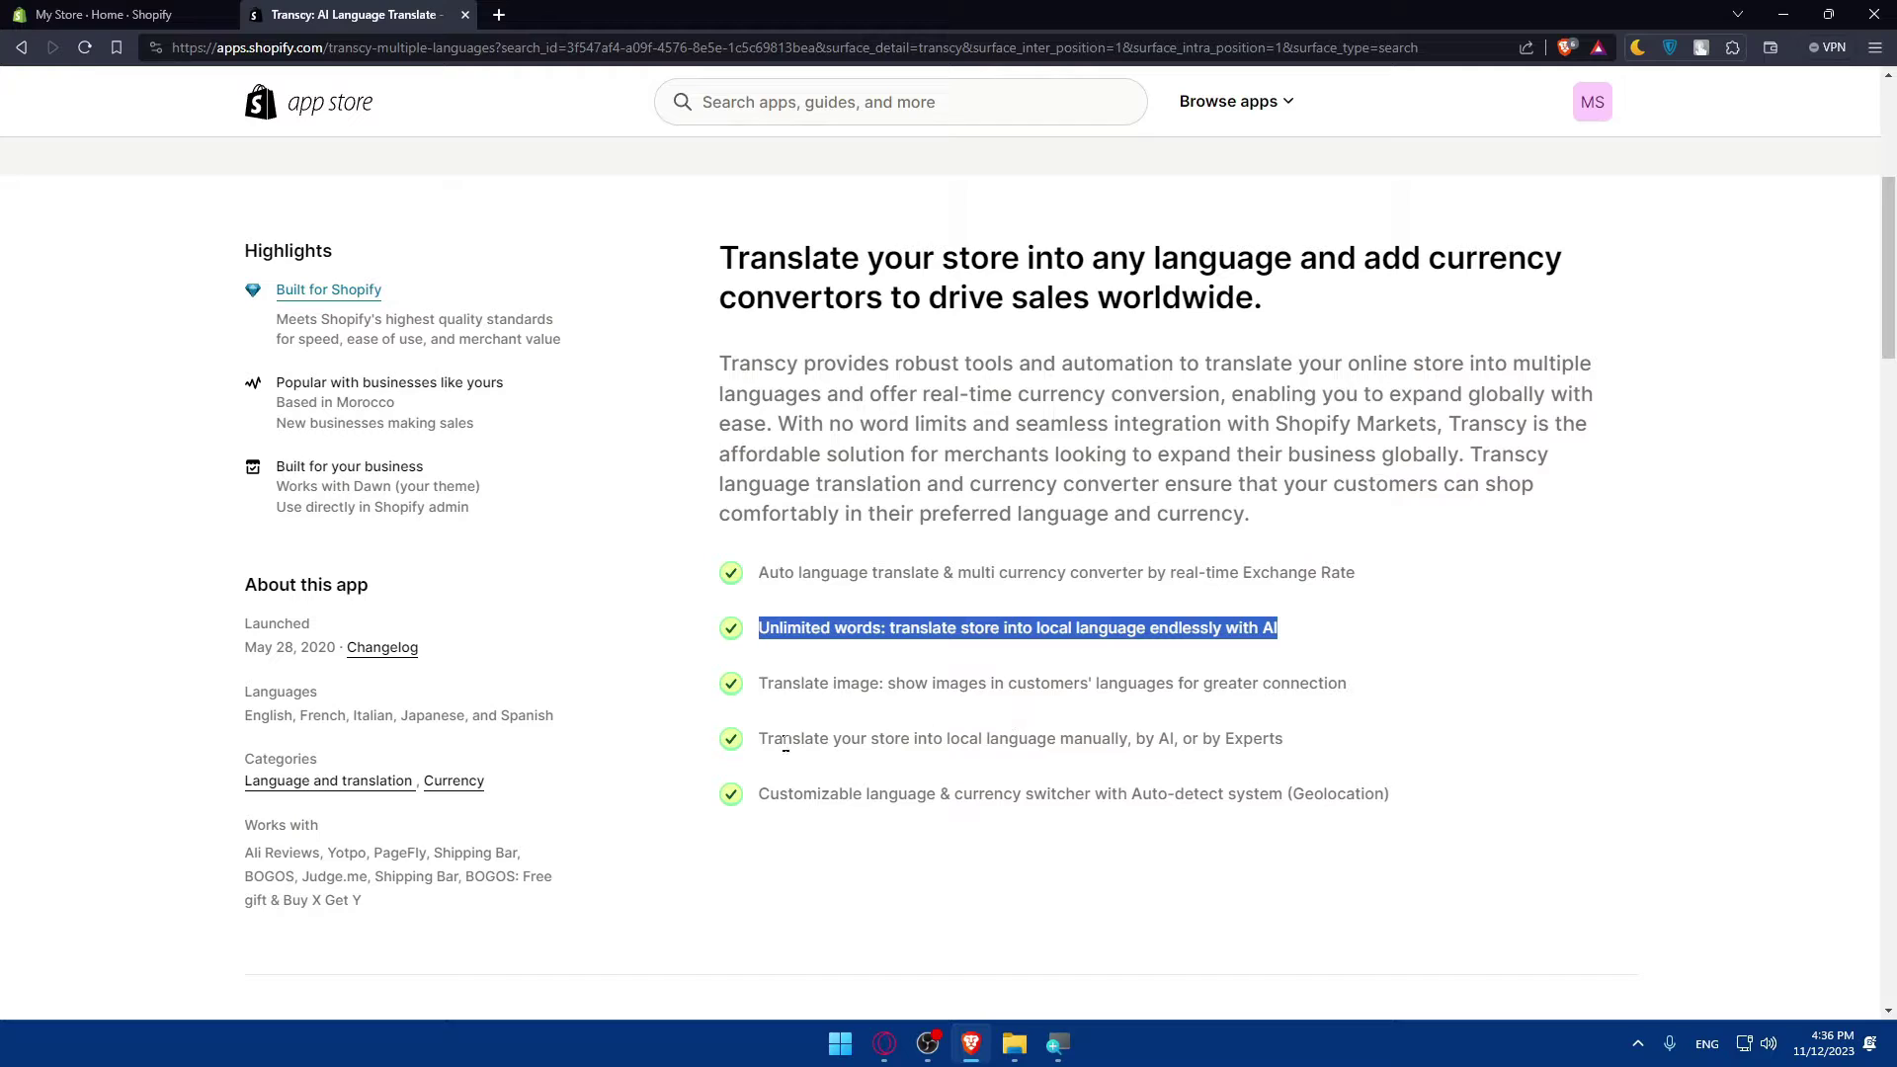
left_click_drag(802, 736, 989, 738)
left_click(989, 738)
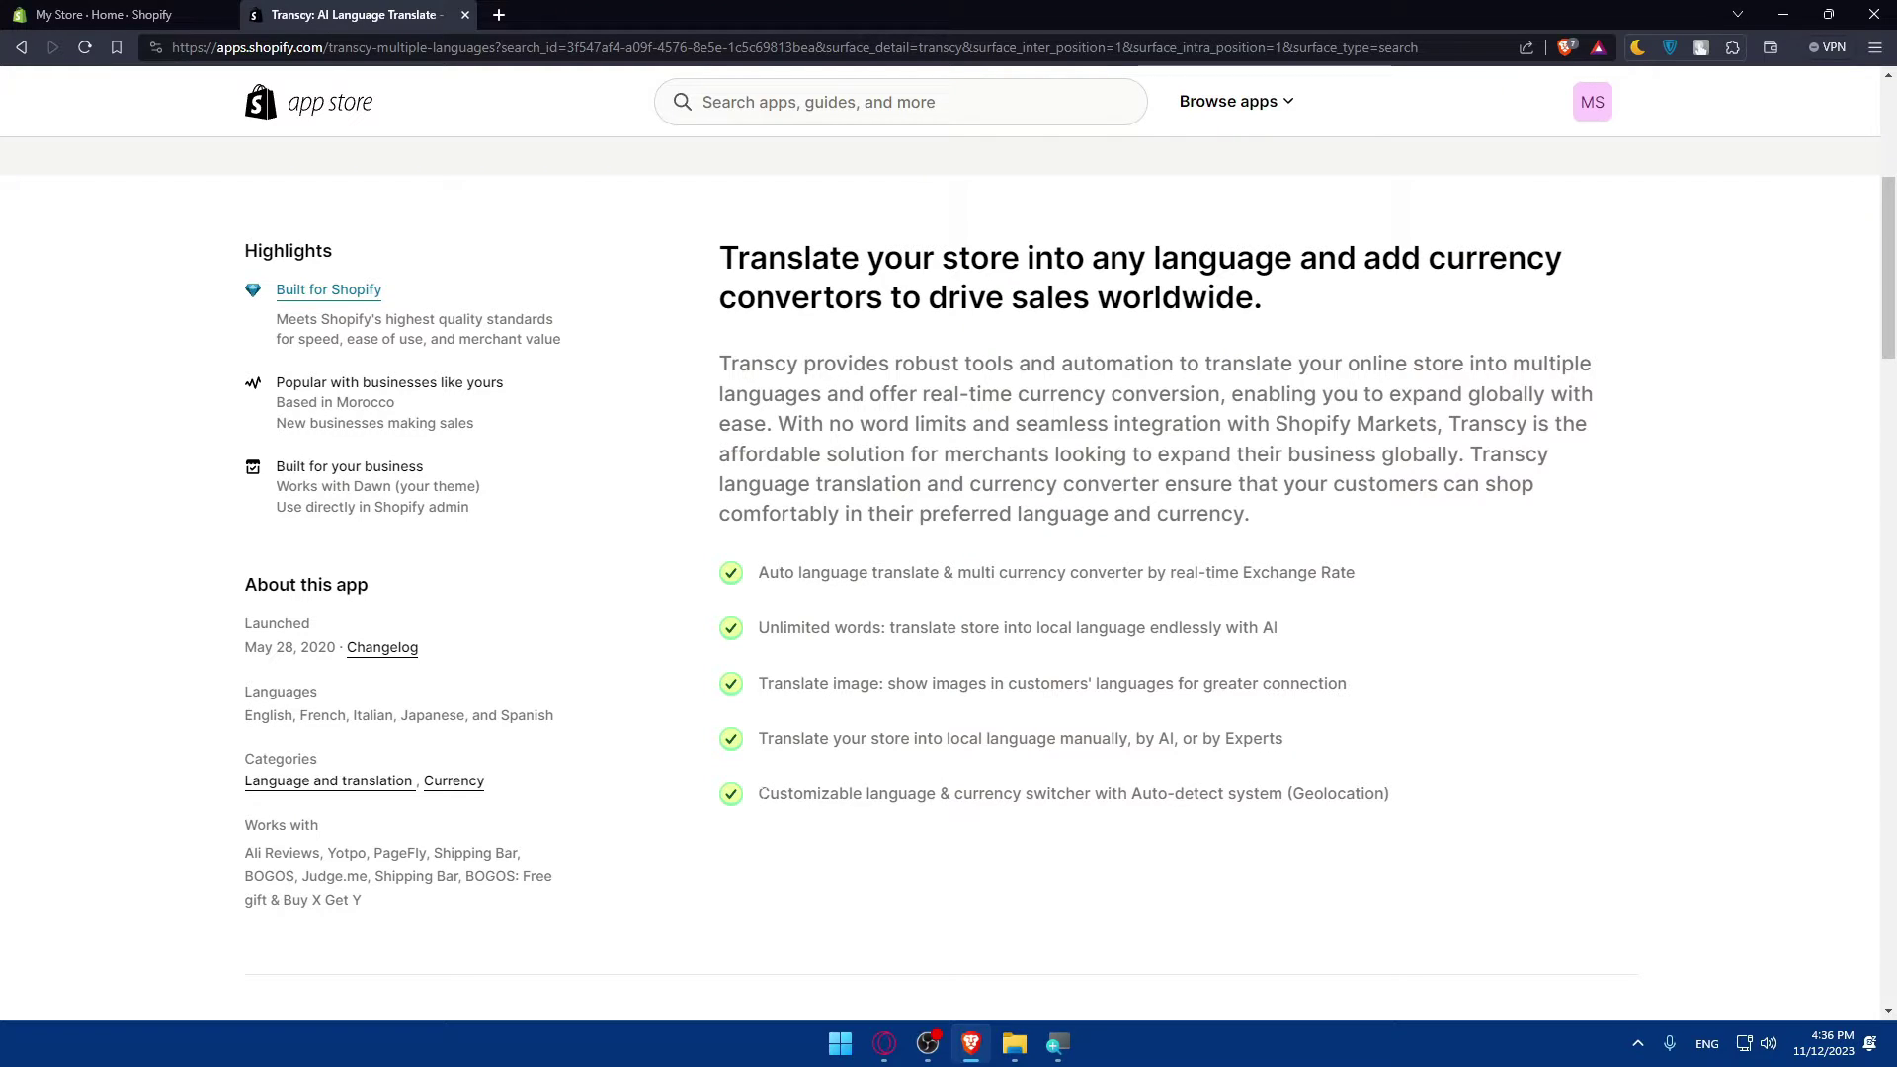
left_click_drag(759, 793, 1285, 800)
left_click(1317, 823)
- Highlight the Works with app list and bring the Pricing plans into view
left_click_drag(495, 902, 282, 862)
left_click(282, 862)
scroll(543, 750, "up", 5)
scroll(593, 711, "down", 8)
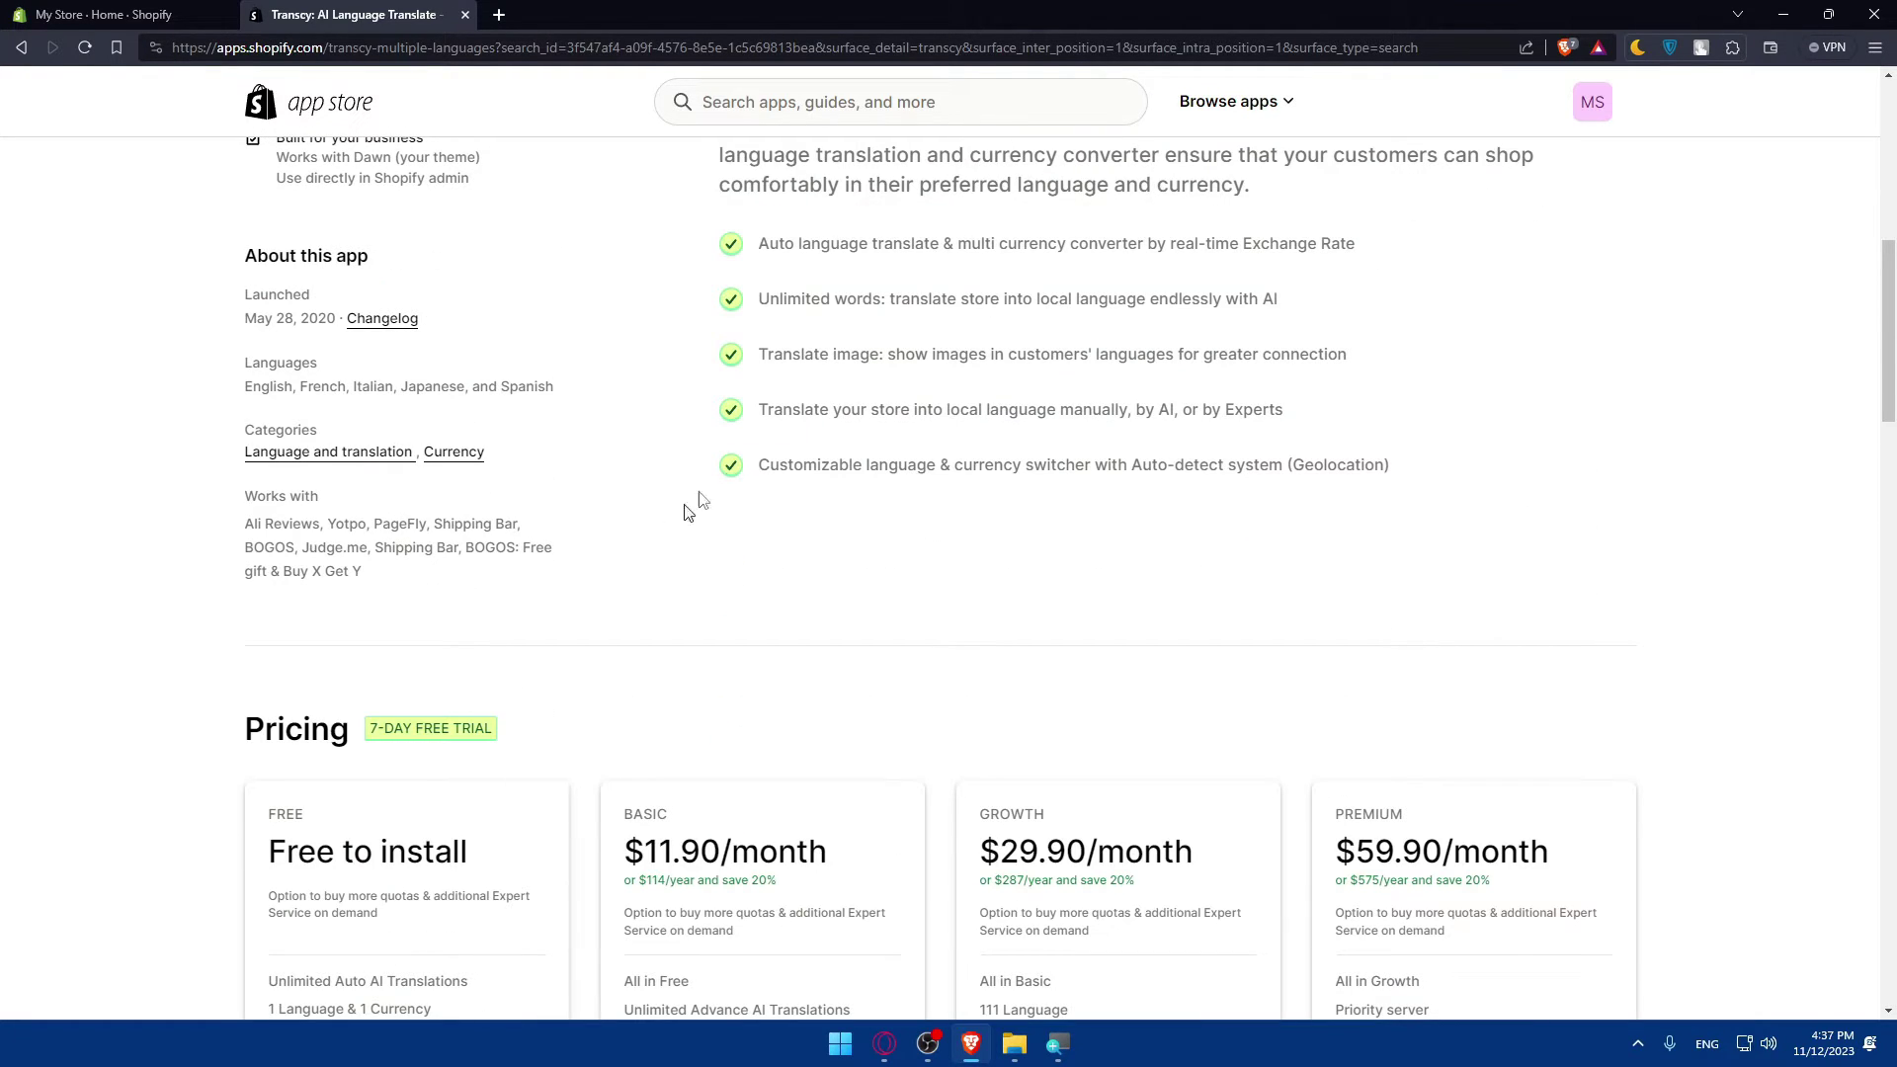
scroll(751, 360, "down", 2)
scroll(754, 367, "down", 2)
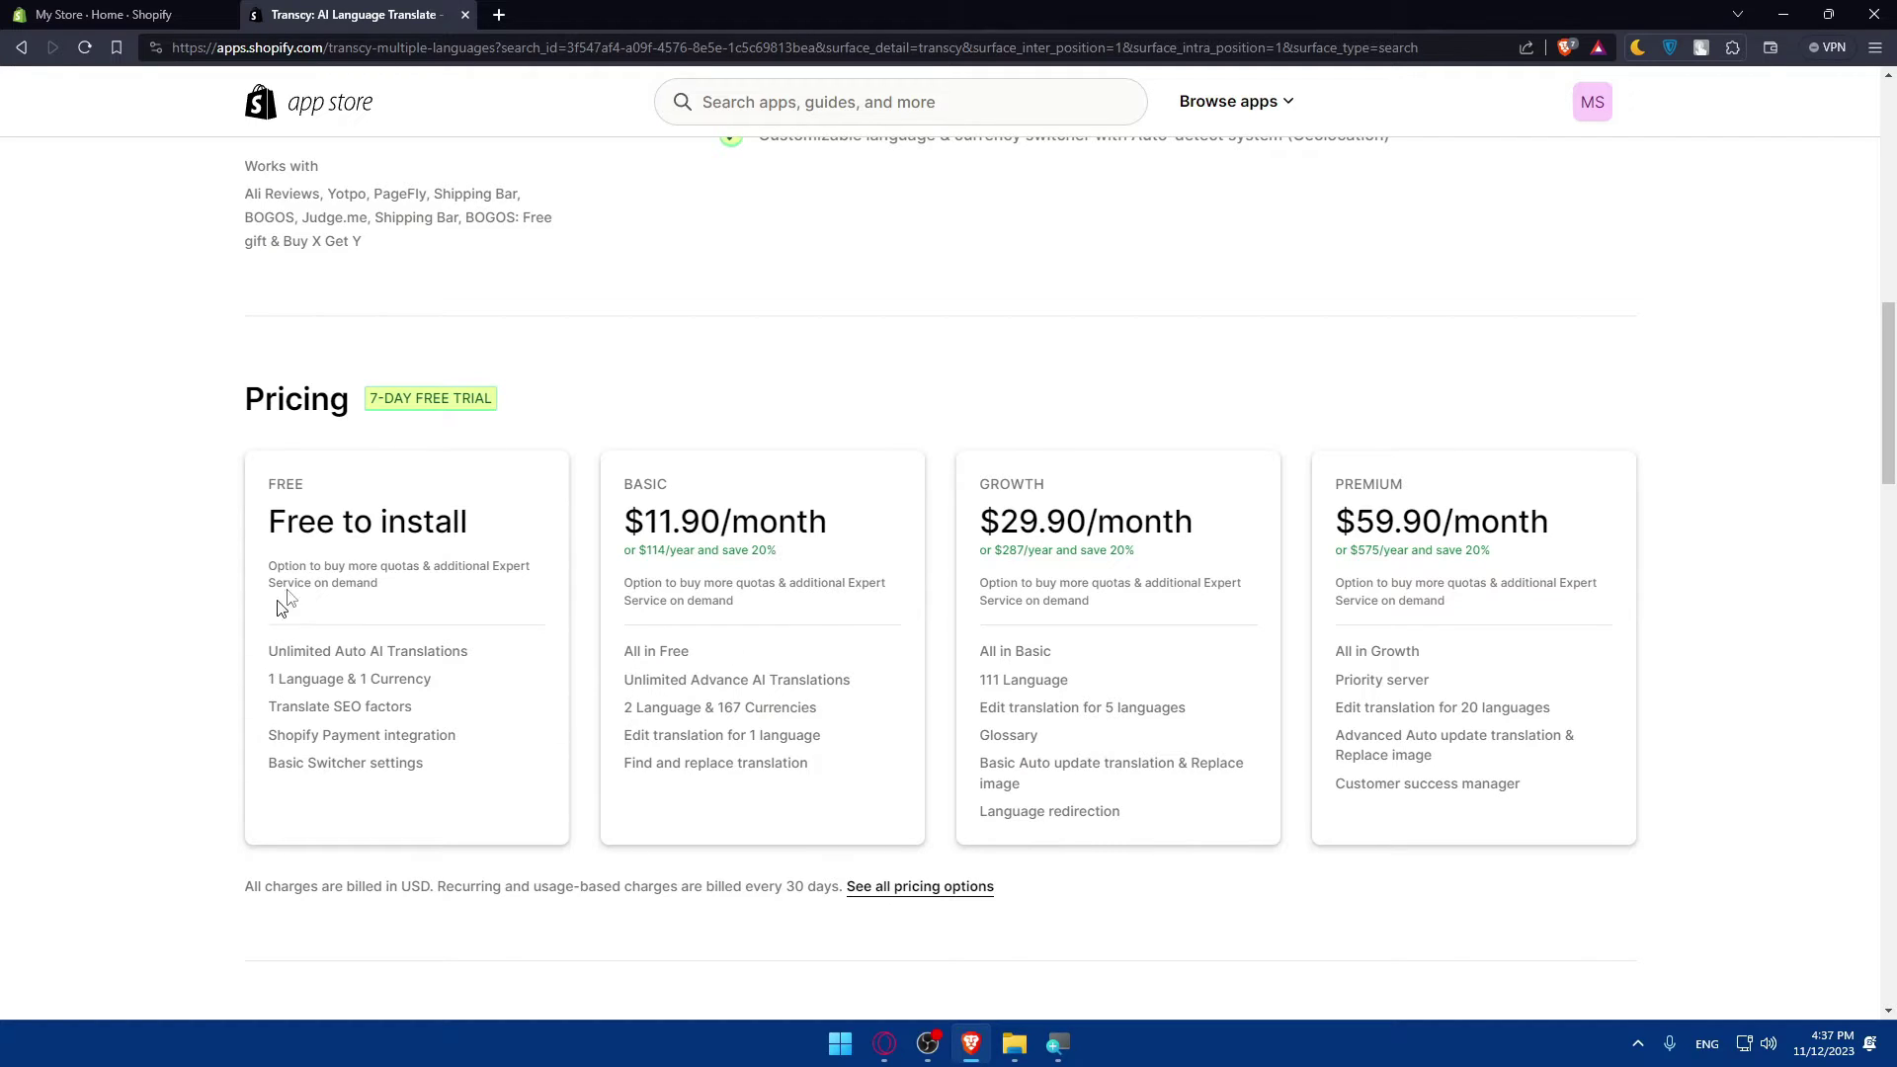
left_click_drag(450, 788, 465, 740)
left_click(580, 707)
left_click_drag(720, 708, 741, 707)
left_click_drag(981, 682, 1114, 695)
left_click(993, 691)
left_click_drag(1336, 681, 1409, 682)
left_click(1415, 684)
- Check the 4.9 rating and 5,360 reviews, then start installing Transcy
scroll(1412, 749, "down", 3)
scroll(1368, 690, "down", 5)
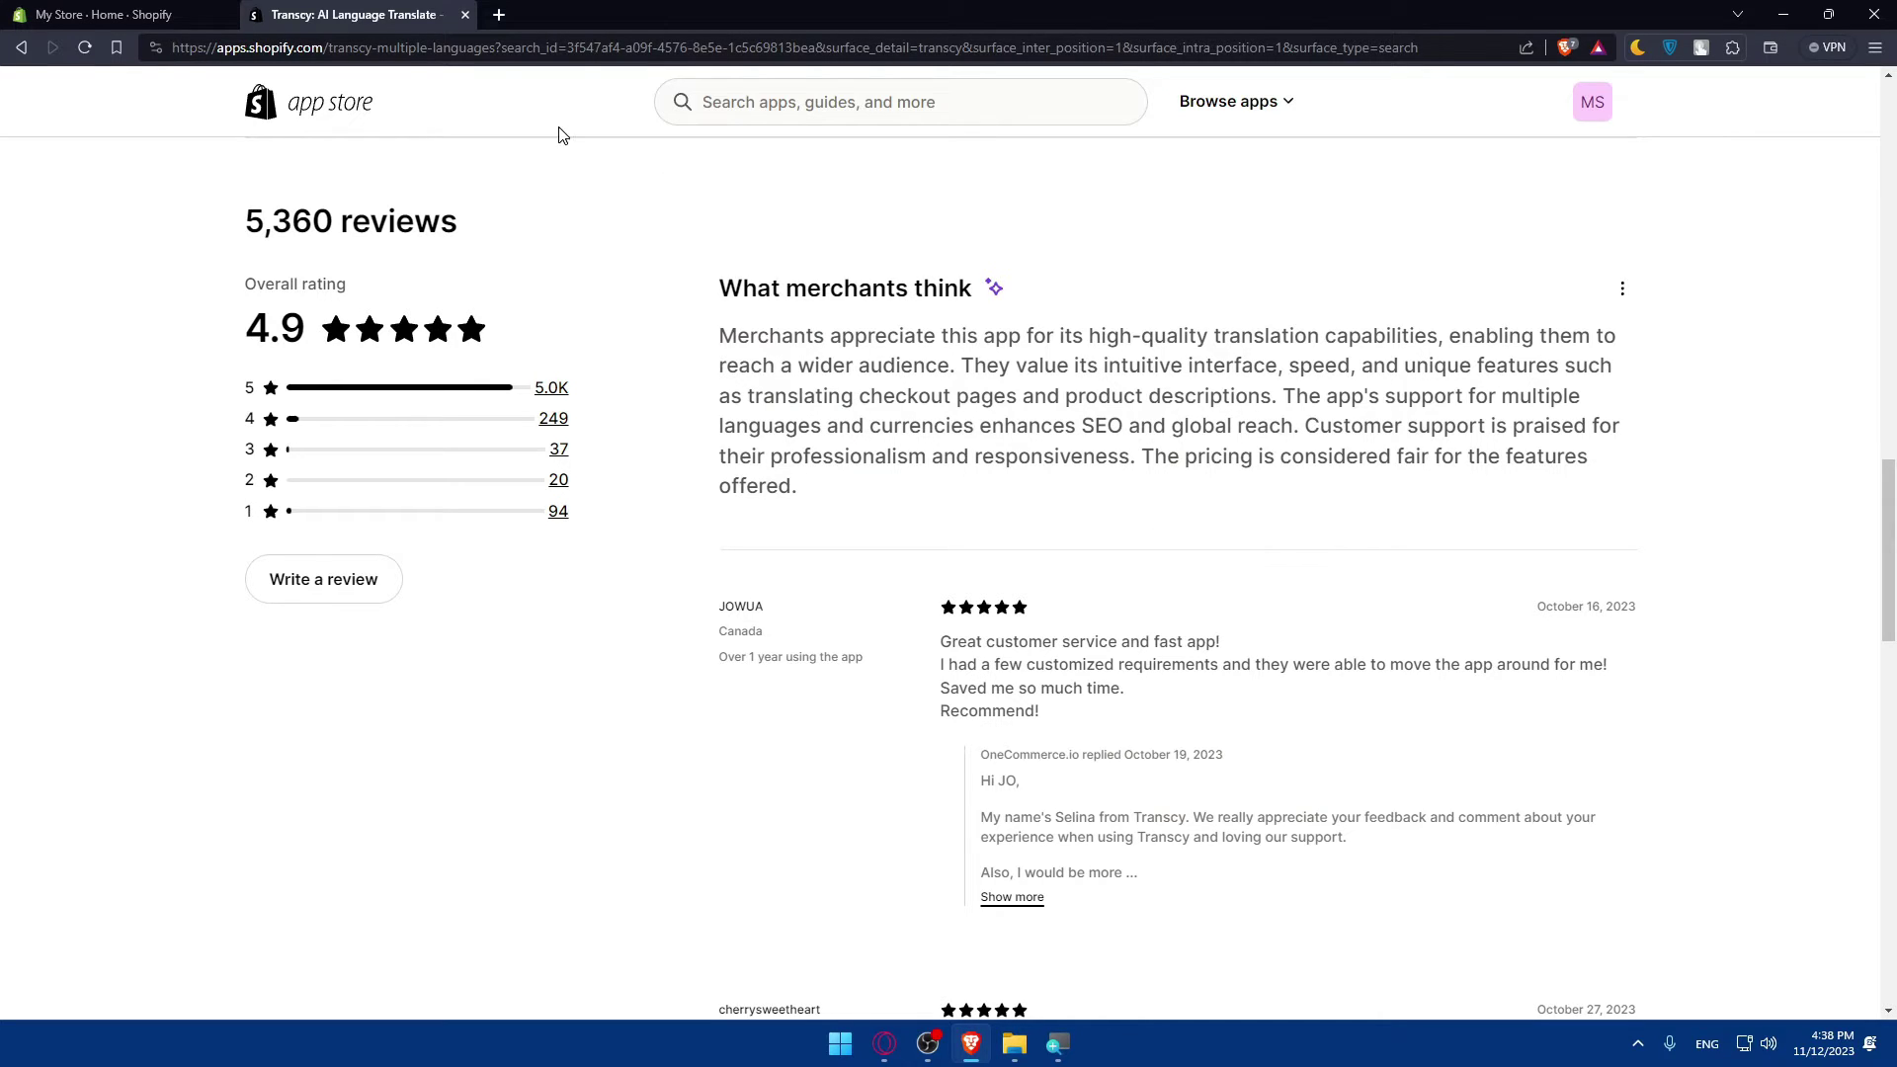
left_click_drag(243, 329, 307, 329)
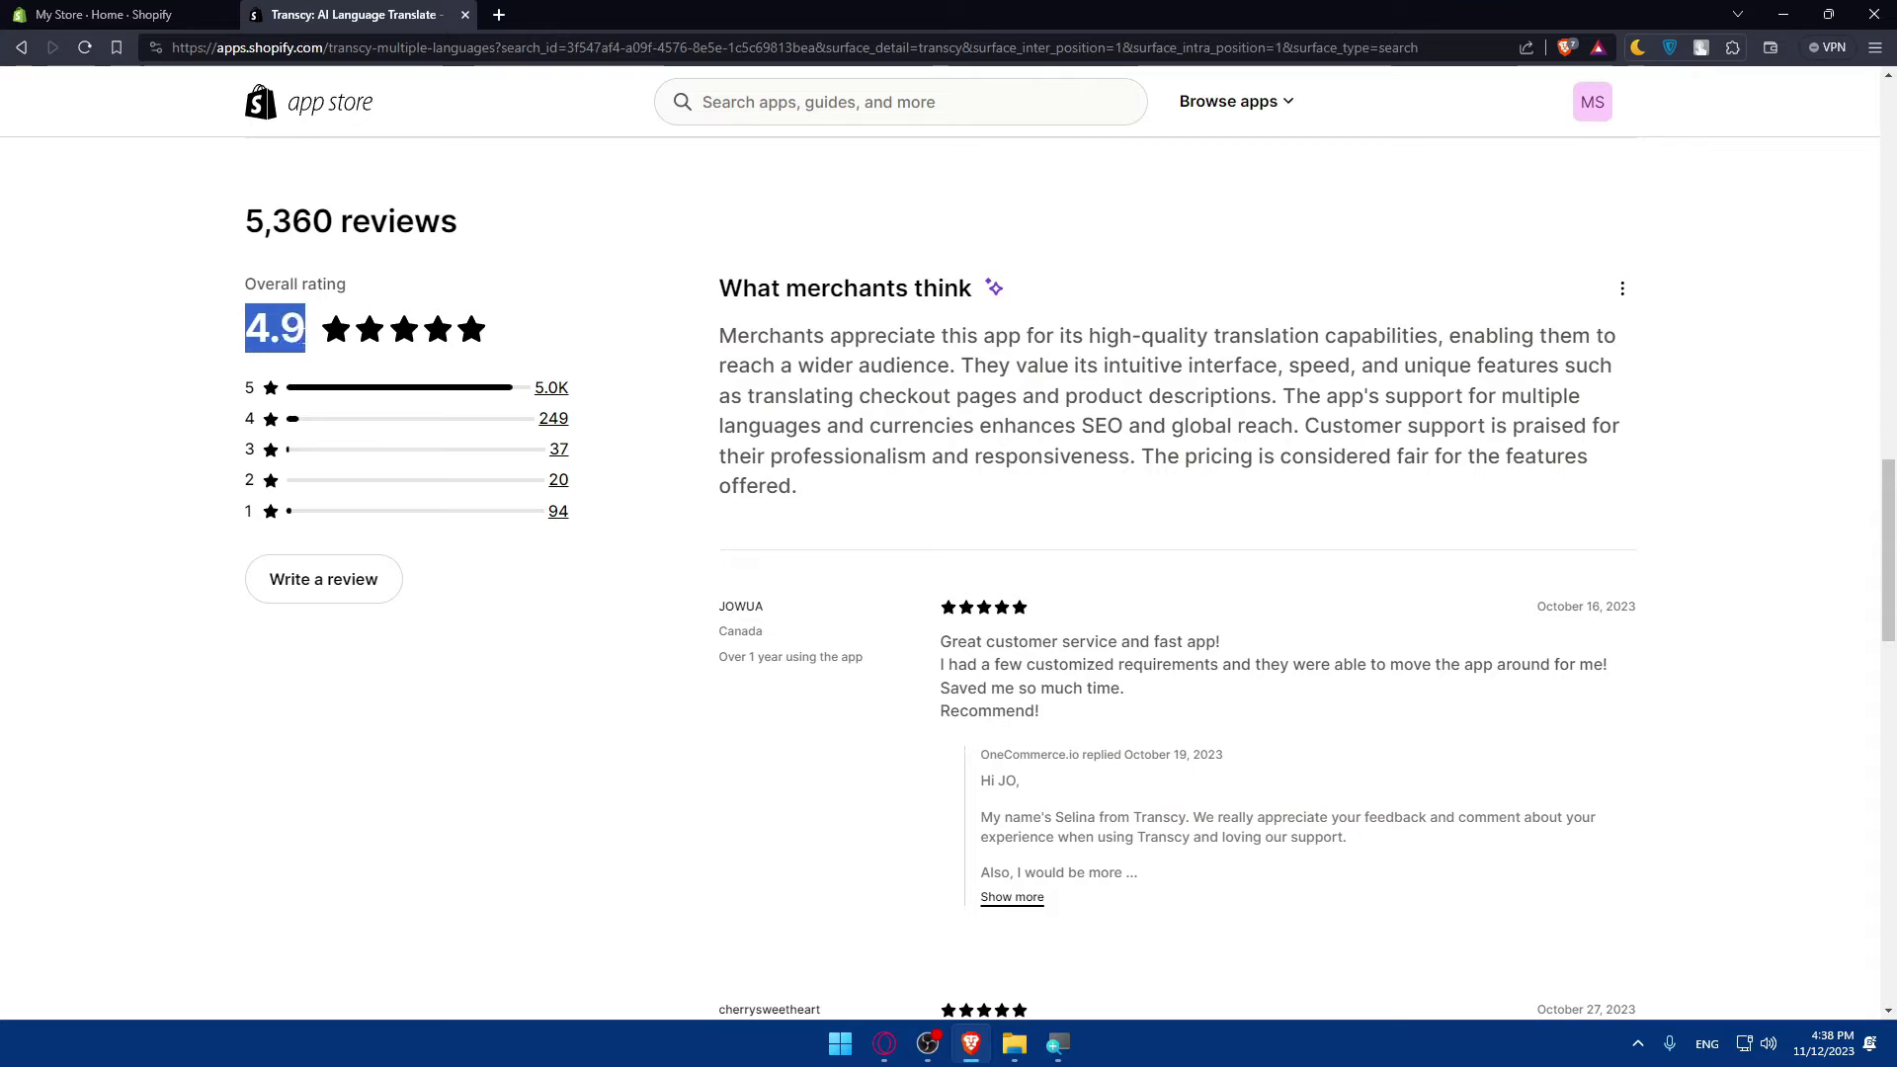
left_click(269, 223)
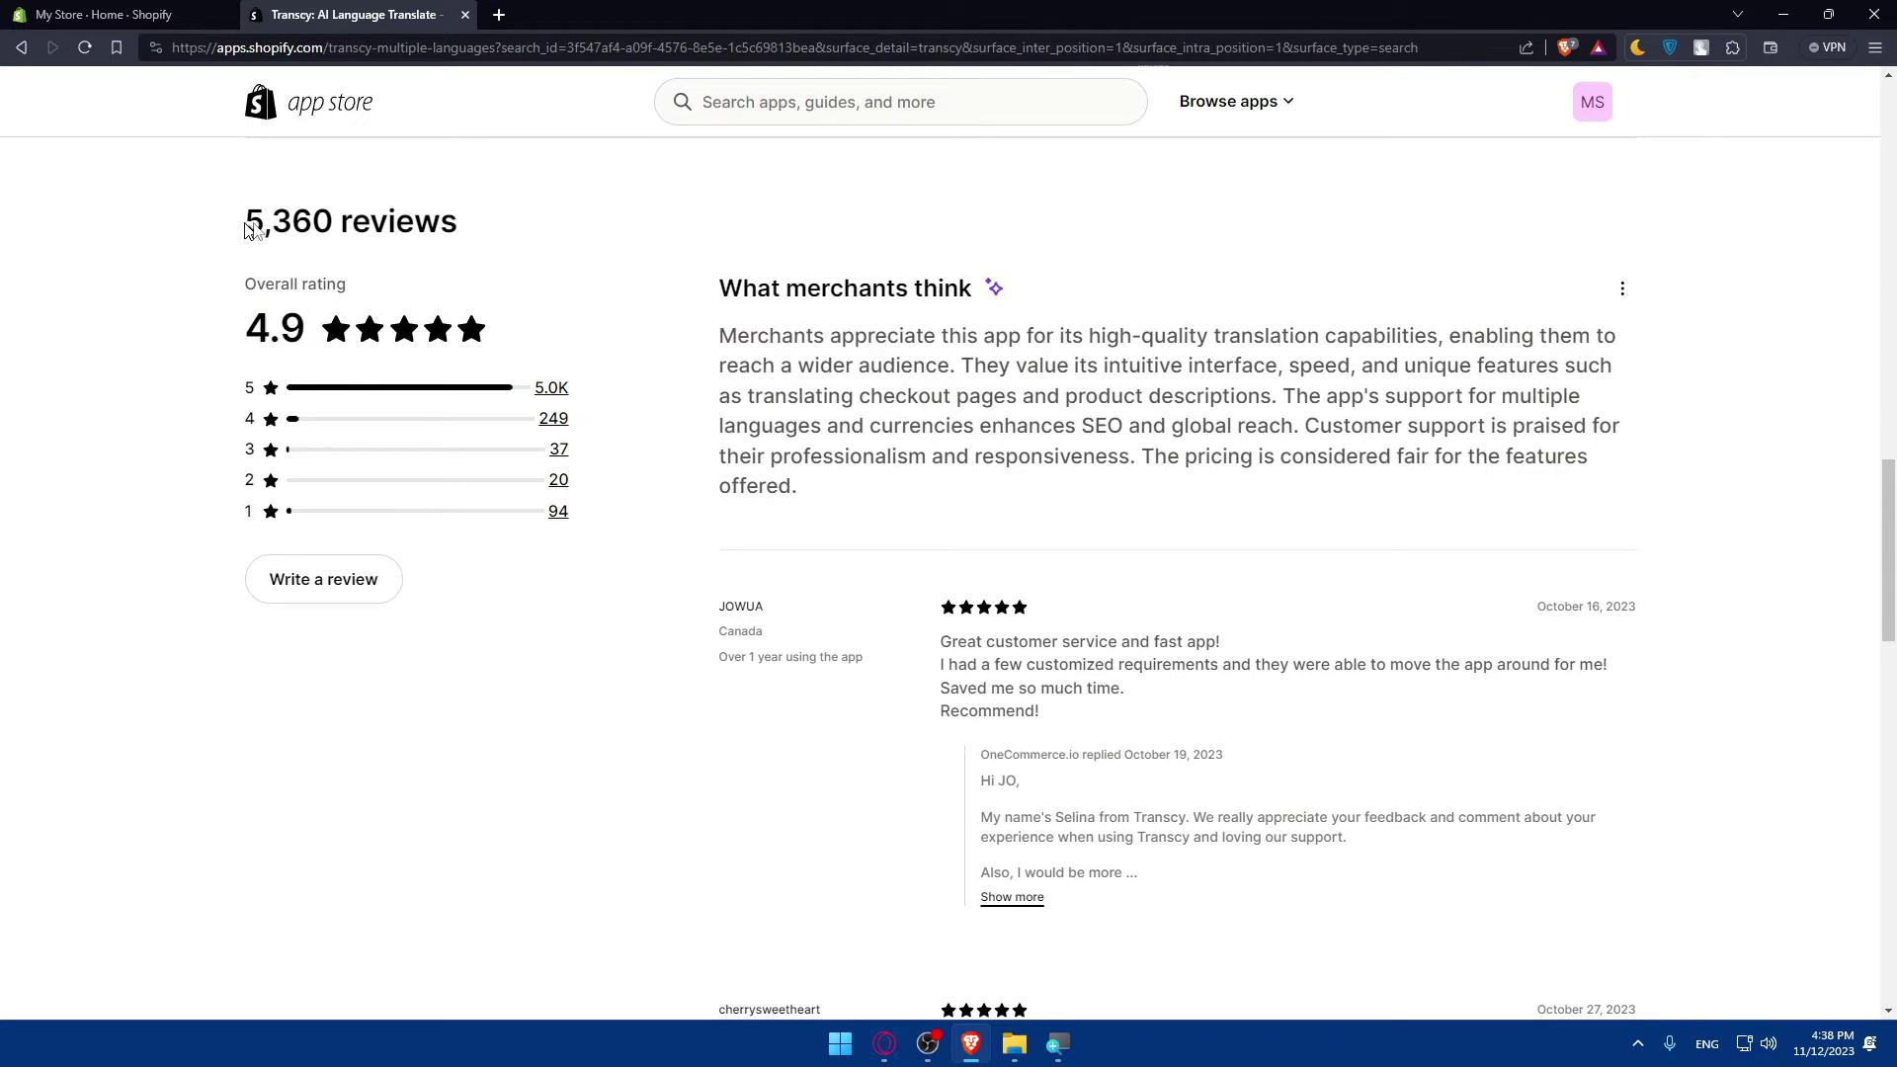
left_click_drag(245, 222, 335, 222)
left_click(341, 273)
scroll(545, 415, "up", 15)
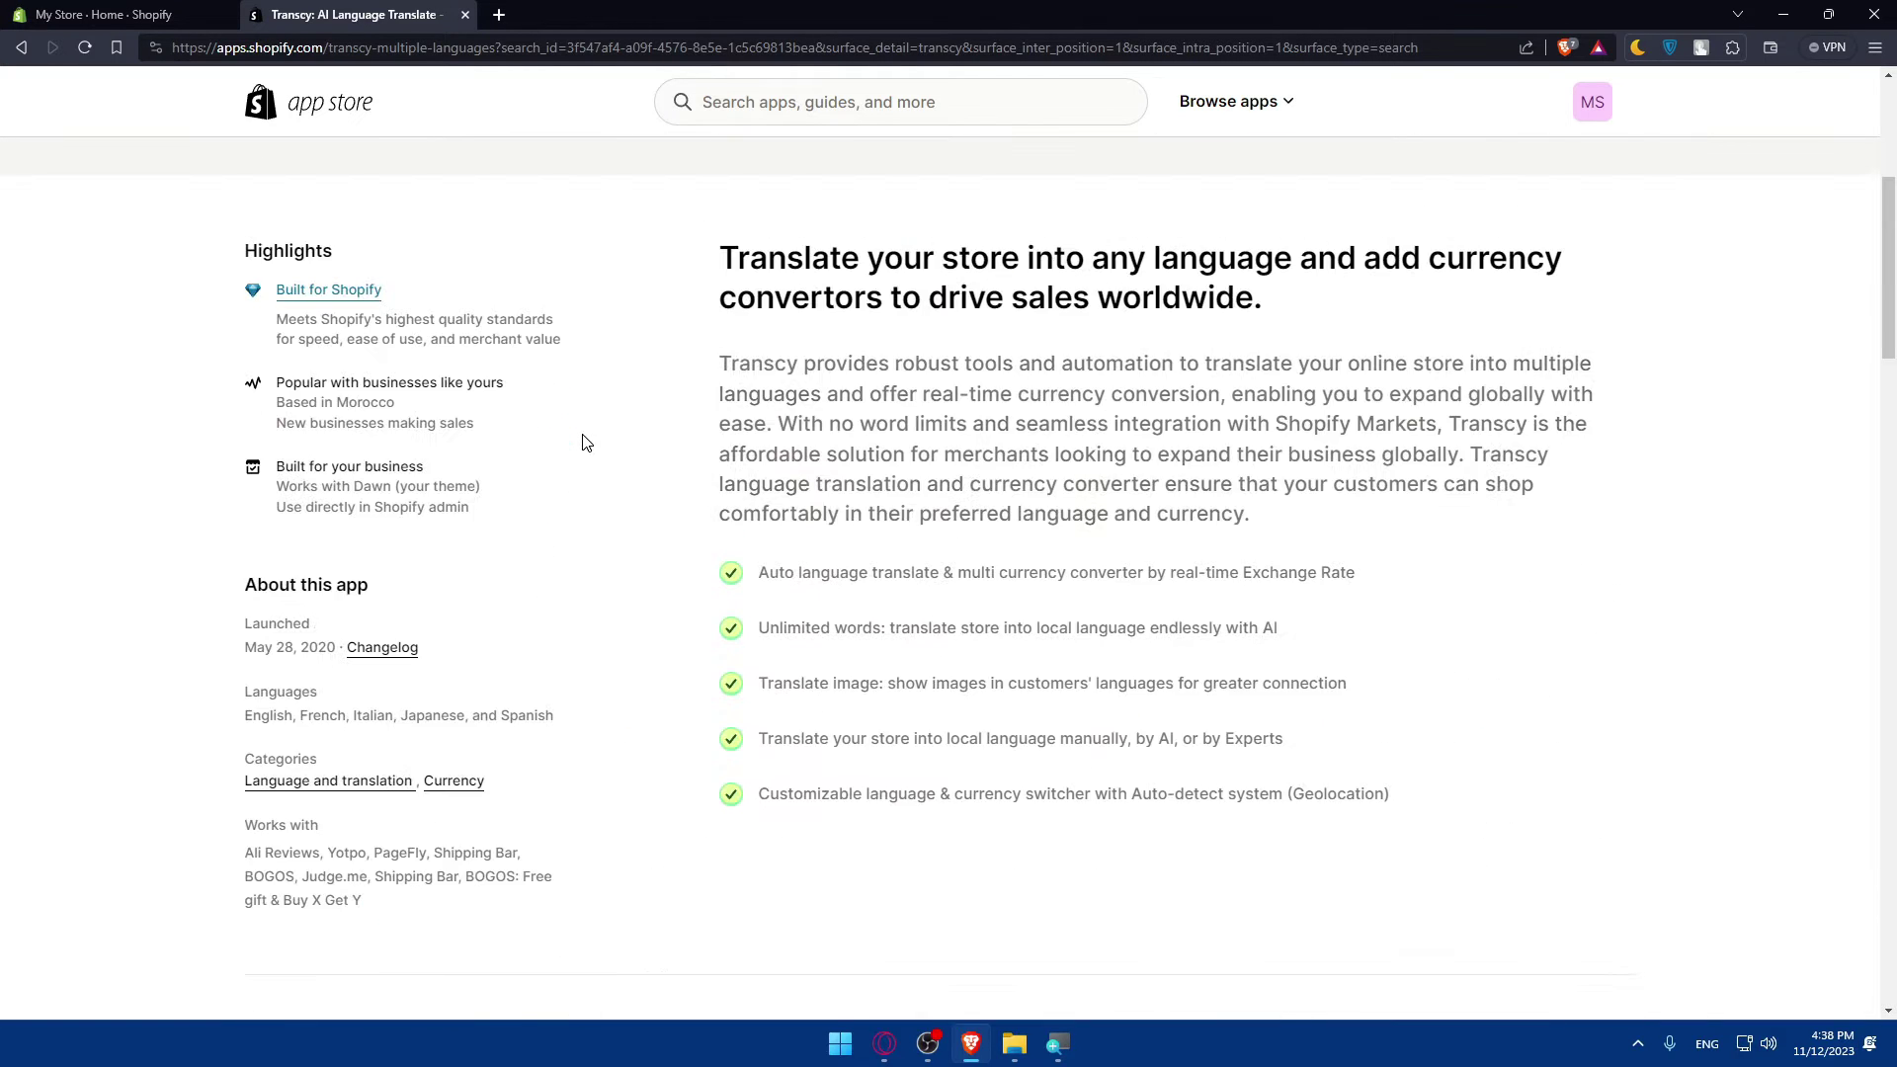
left_click(435, 515)
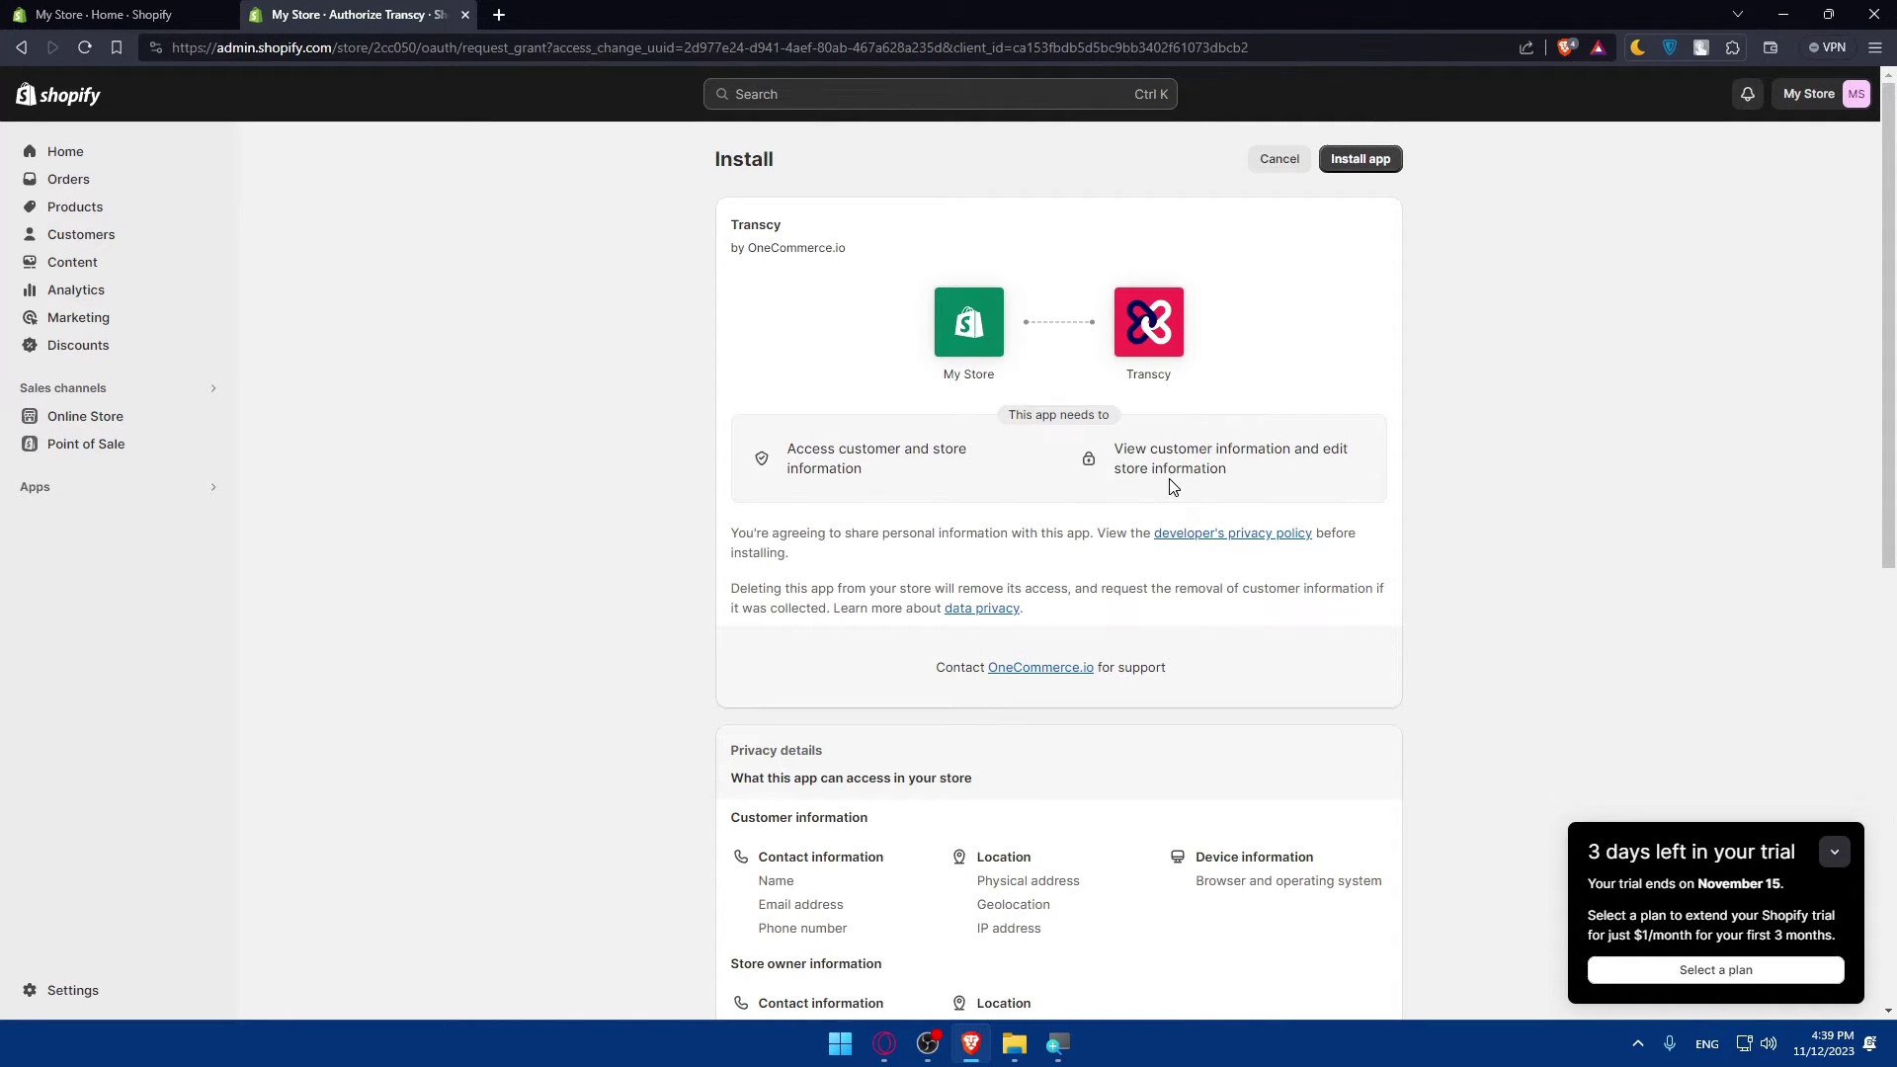
- Open the developer's privacy policy and data privacy links in new tabs
right_click(1230, 534)
left_click(1259, 547)
right_click(974, 612)
left_click(1023, 623)
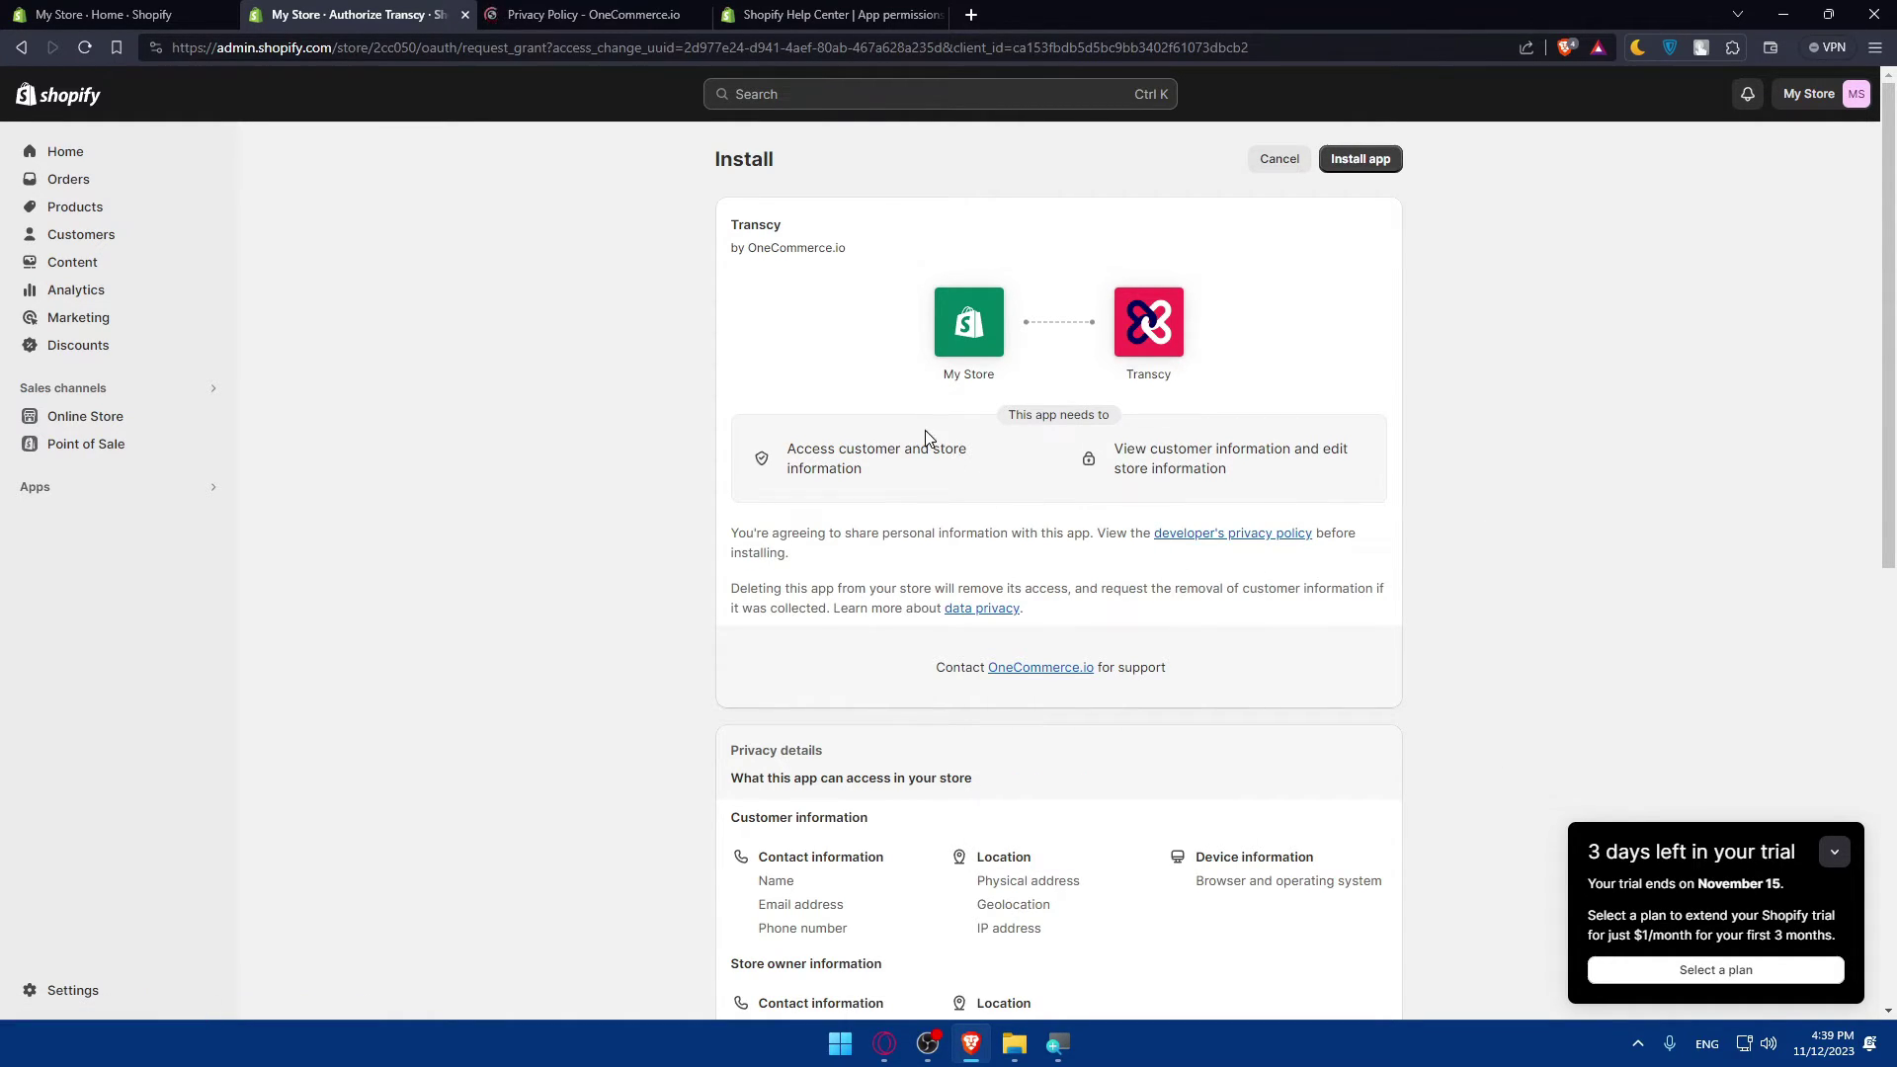
- Skim the OneCommerce privacy policy, then close it and reopen the closed tabs
left_click(566, 12)
mouse_move(778, 153)
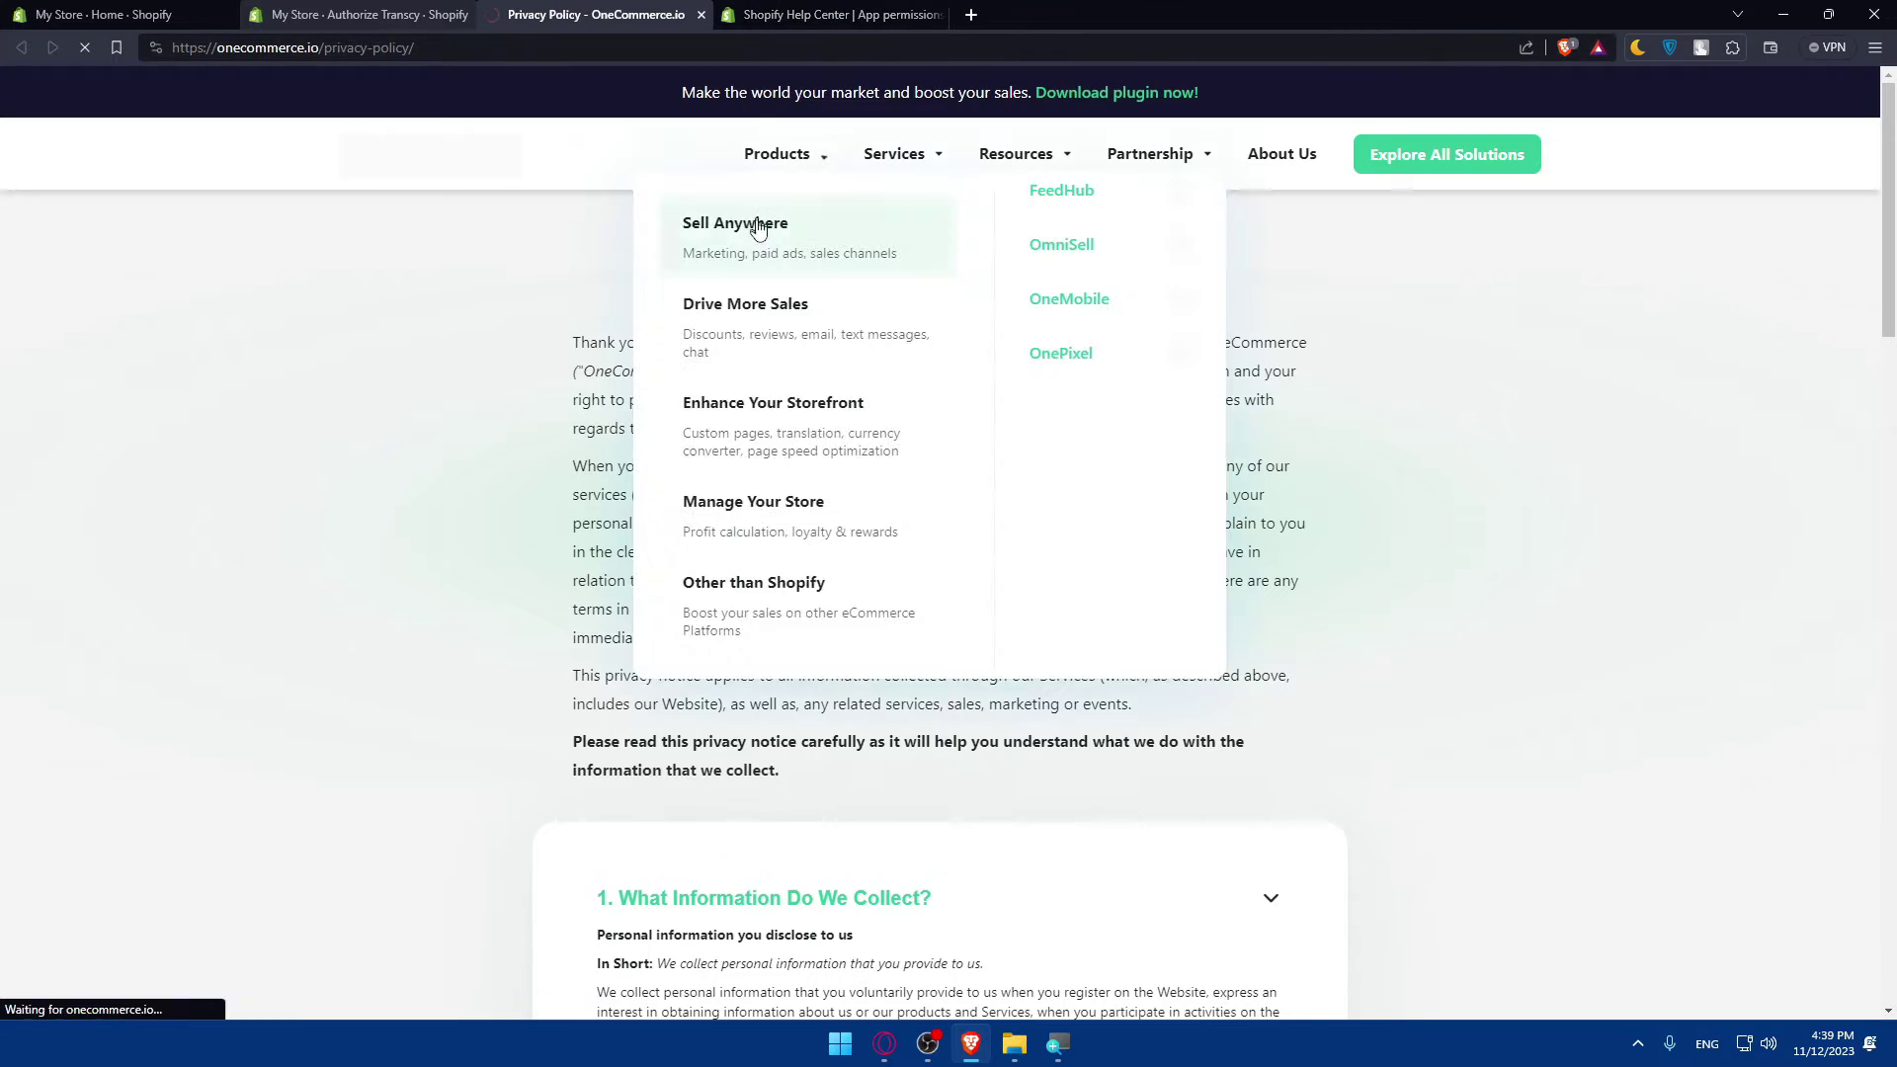
scroll(435, 343, "down", 15)
scroll(435, 343, "up", 10)
key("ctrl+w")
key("ctrl+w")
key("ctrl+w")
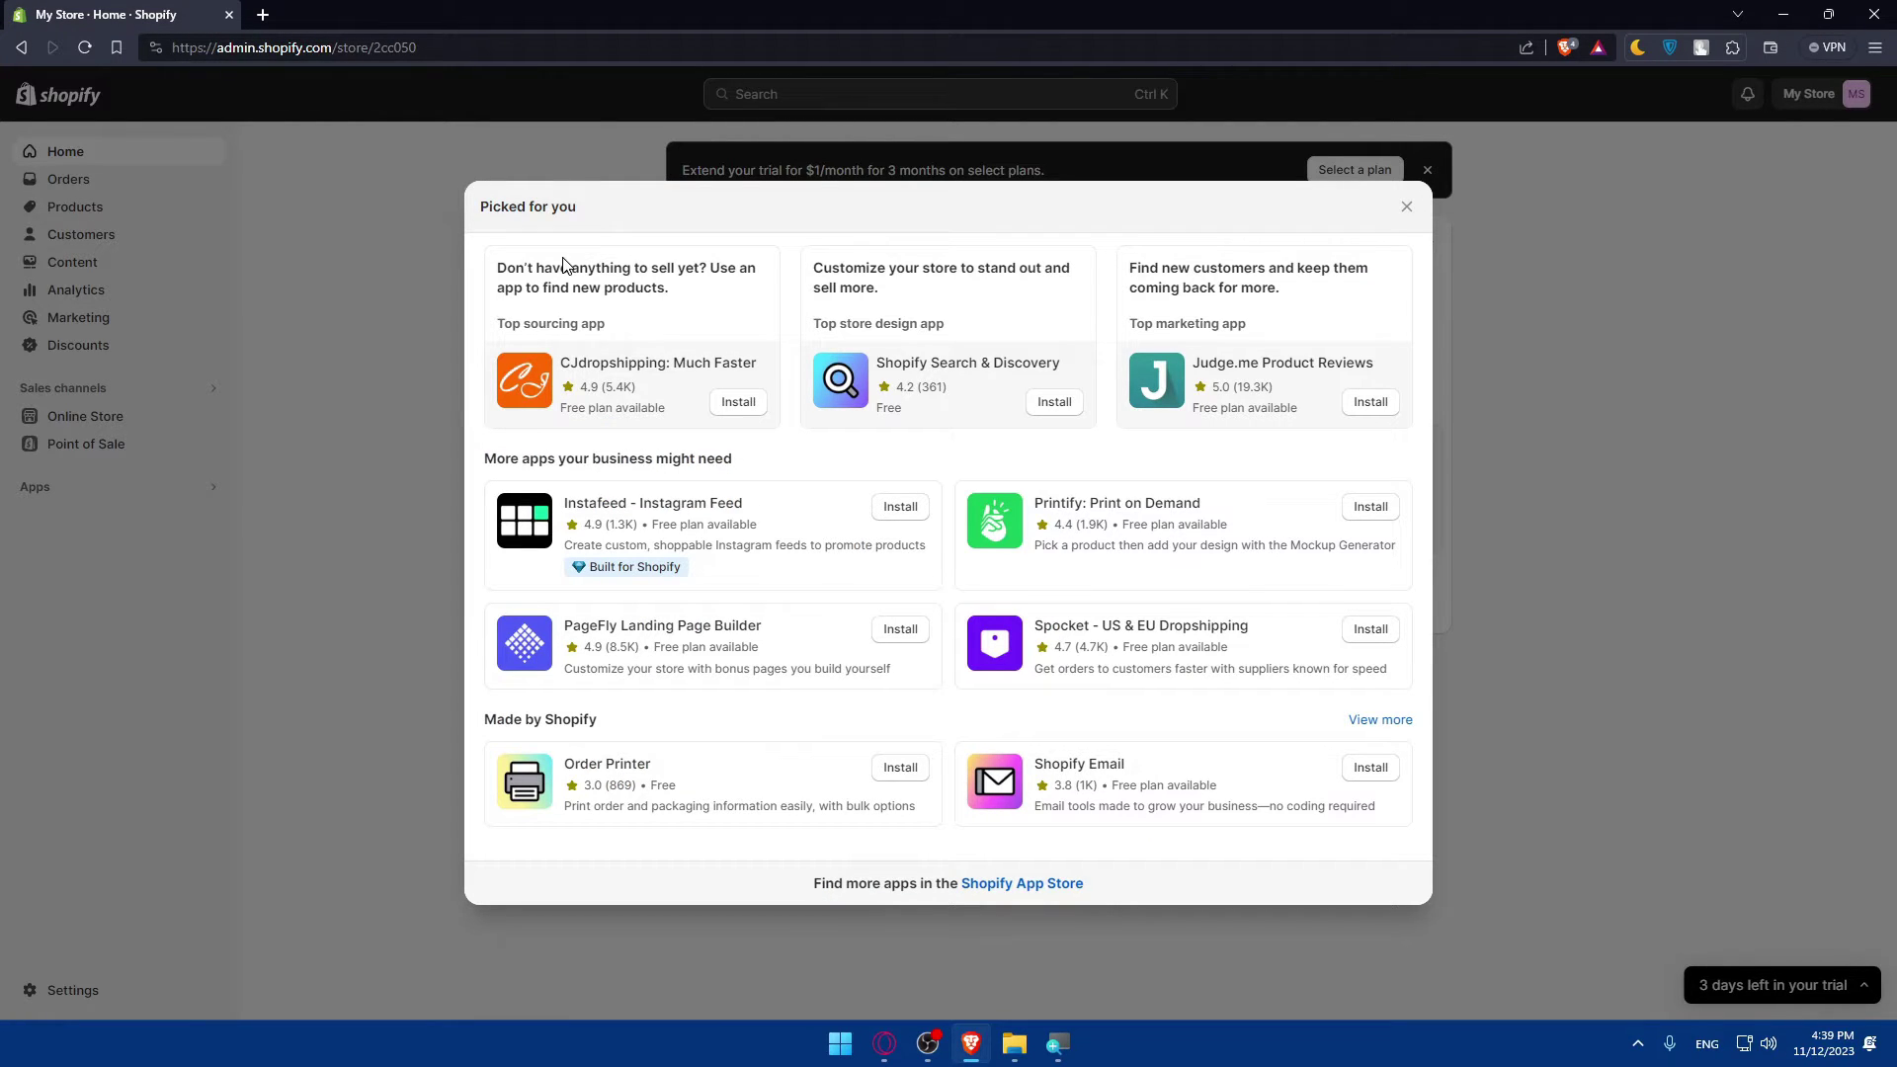
key("ctrl+shift+t")
key("ctrl+shift+Tab")
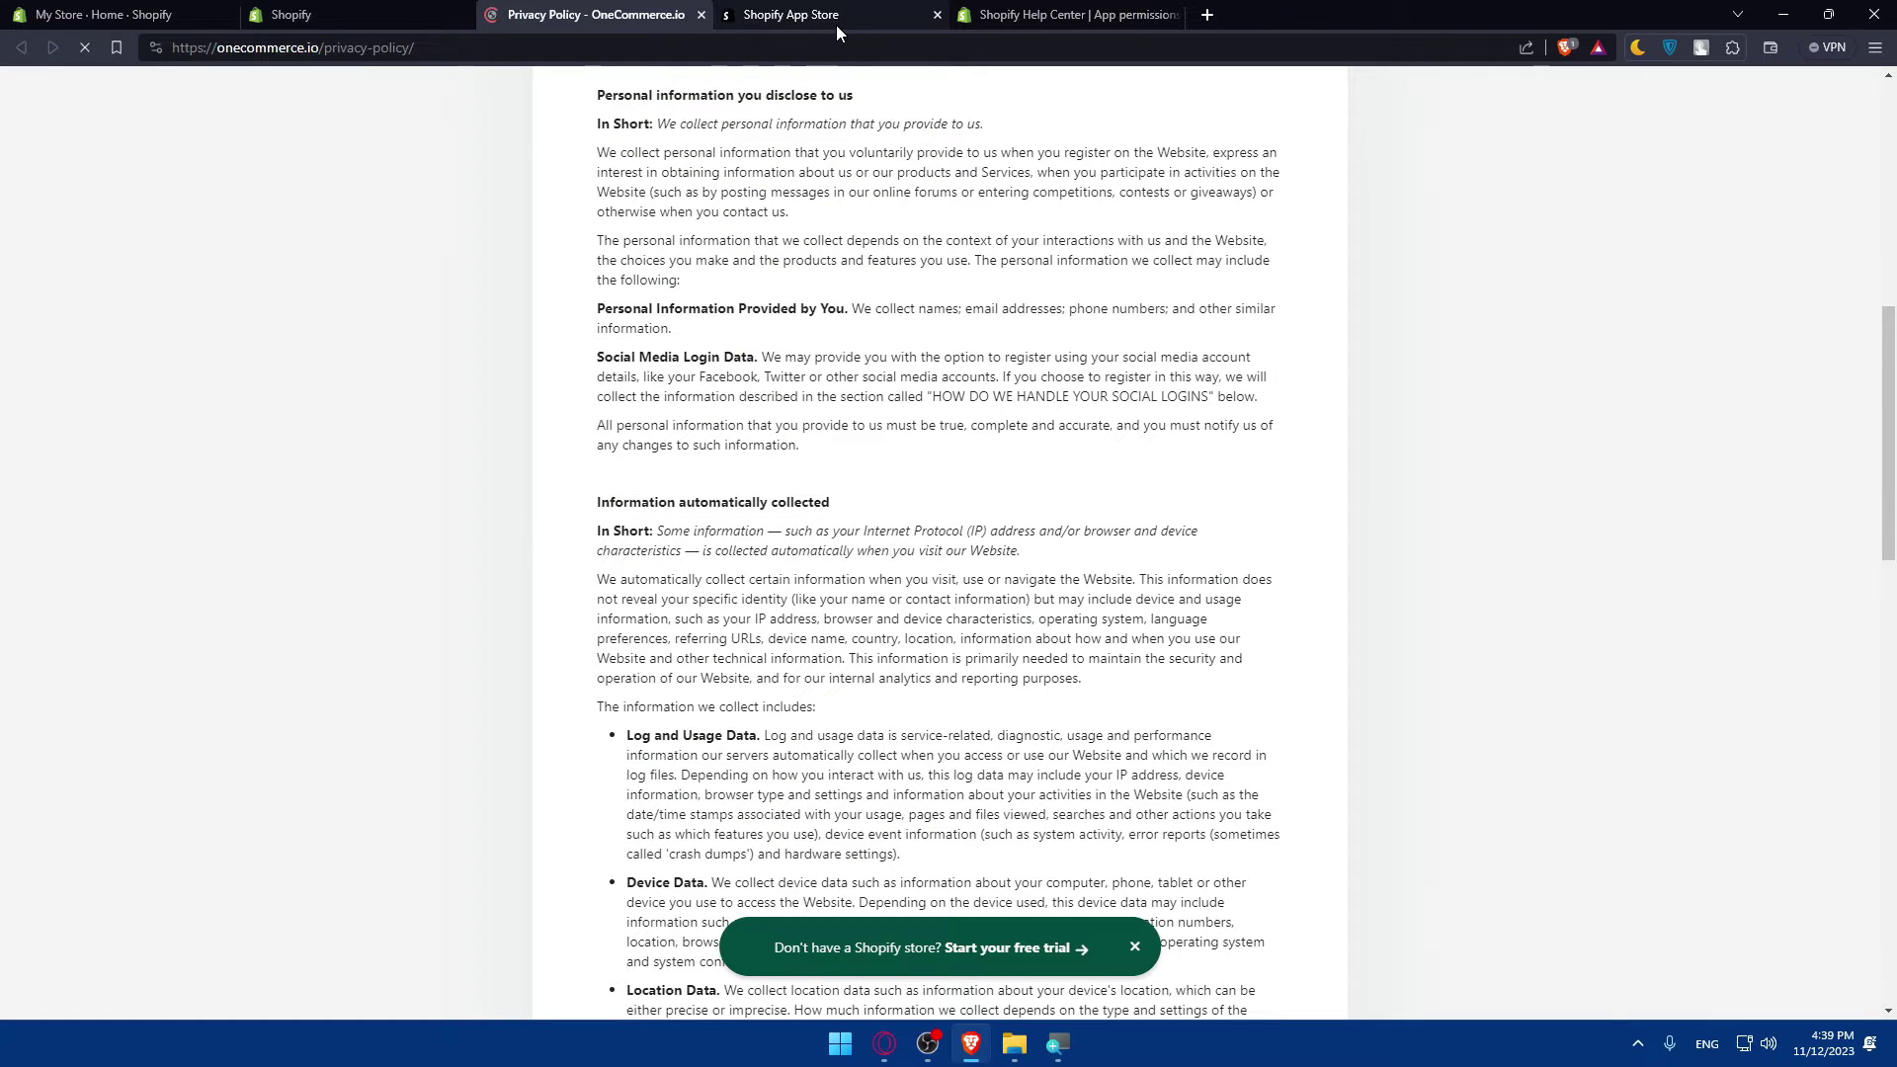
- Close the Hextom, privacy policy, App Store and Help Center tabs, leaving the Transcy authorization page
left_click(836, 20)
key("ctrl+shift+Tab")
left_click(1049, 14)
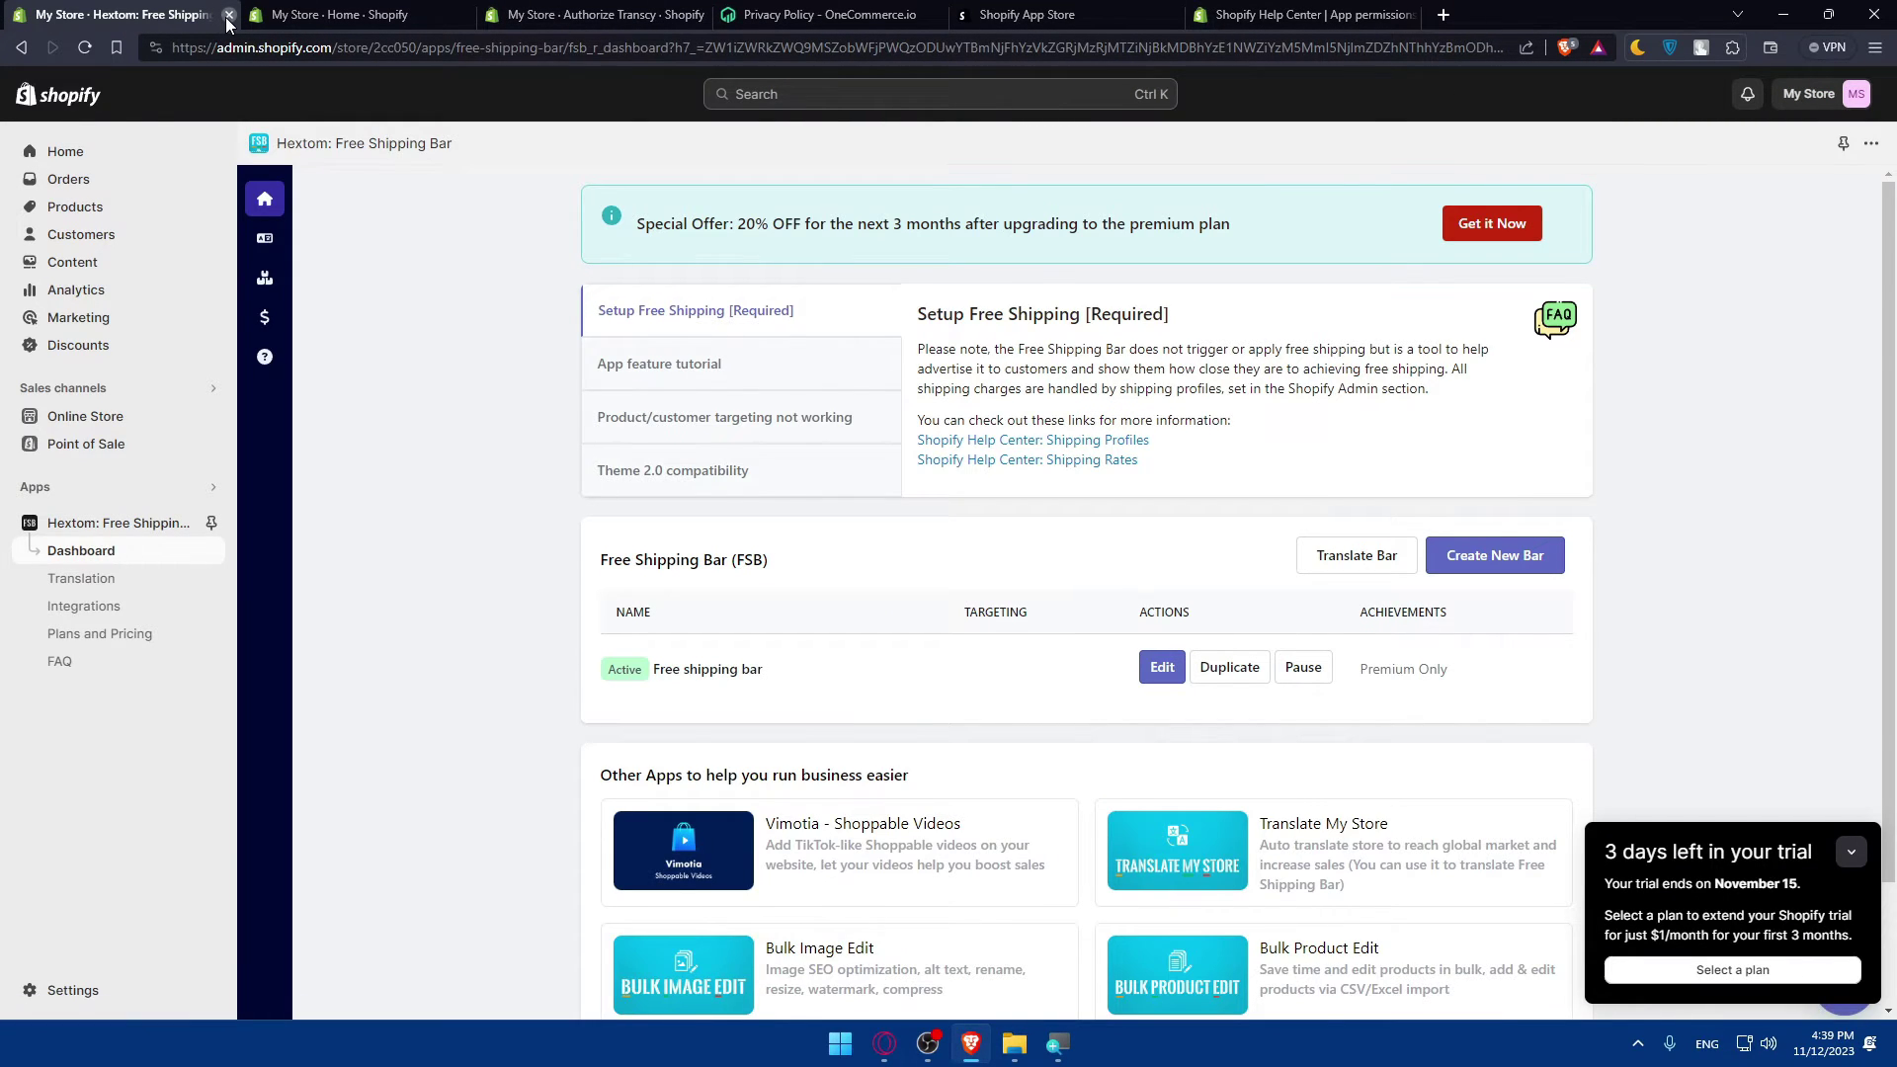
left_click(228, 15)
left_click(376, 14)
left_click(560, 10)
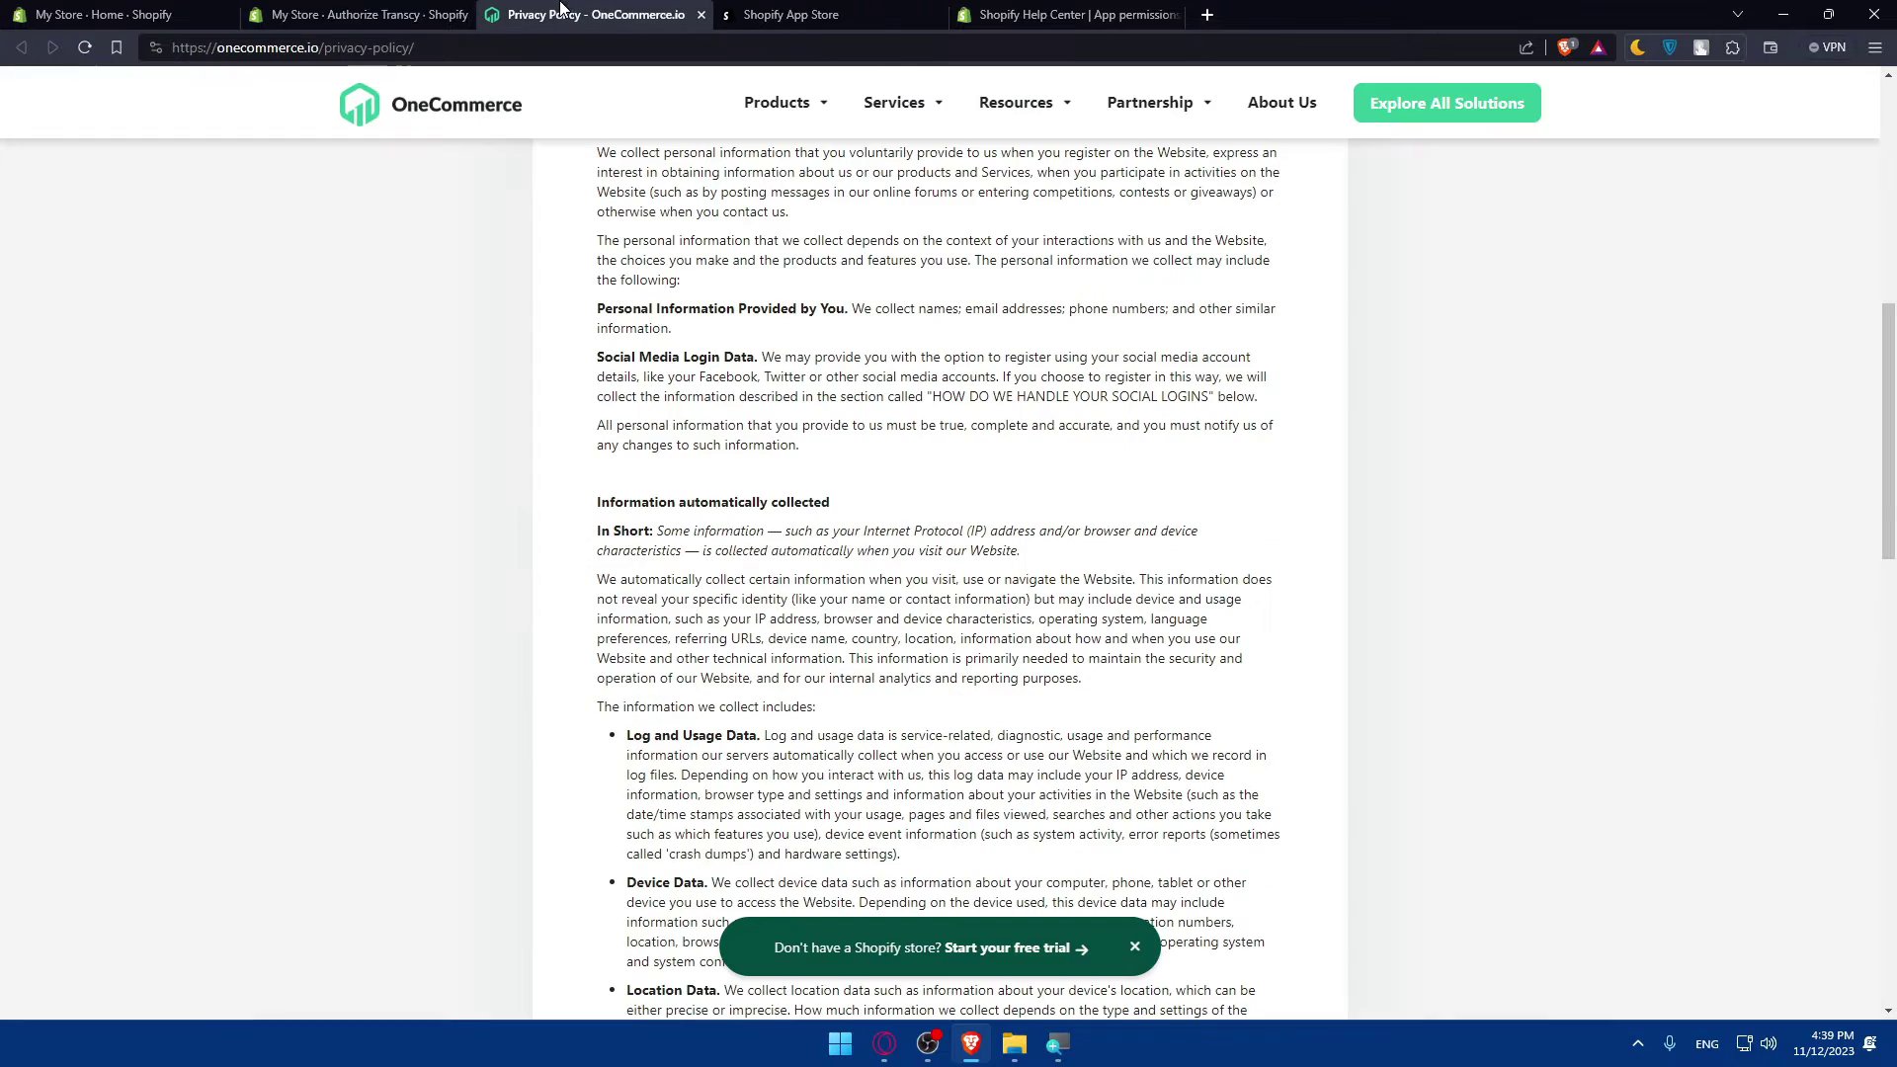
left_click(355, 12)
left_click(650, 15)
left_click(700, 15)
left_click(700, 15)
left_click(704, 16)
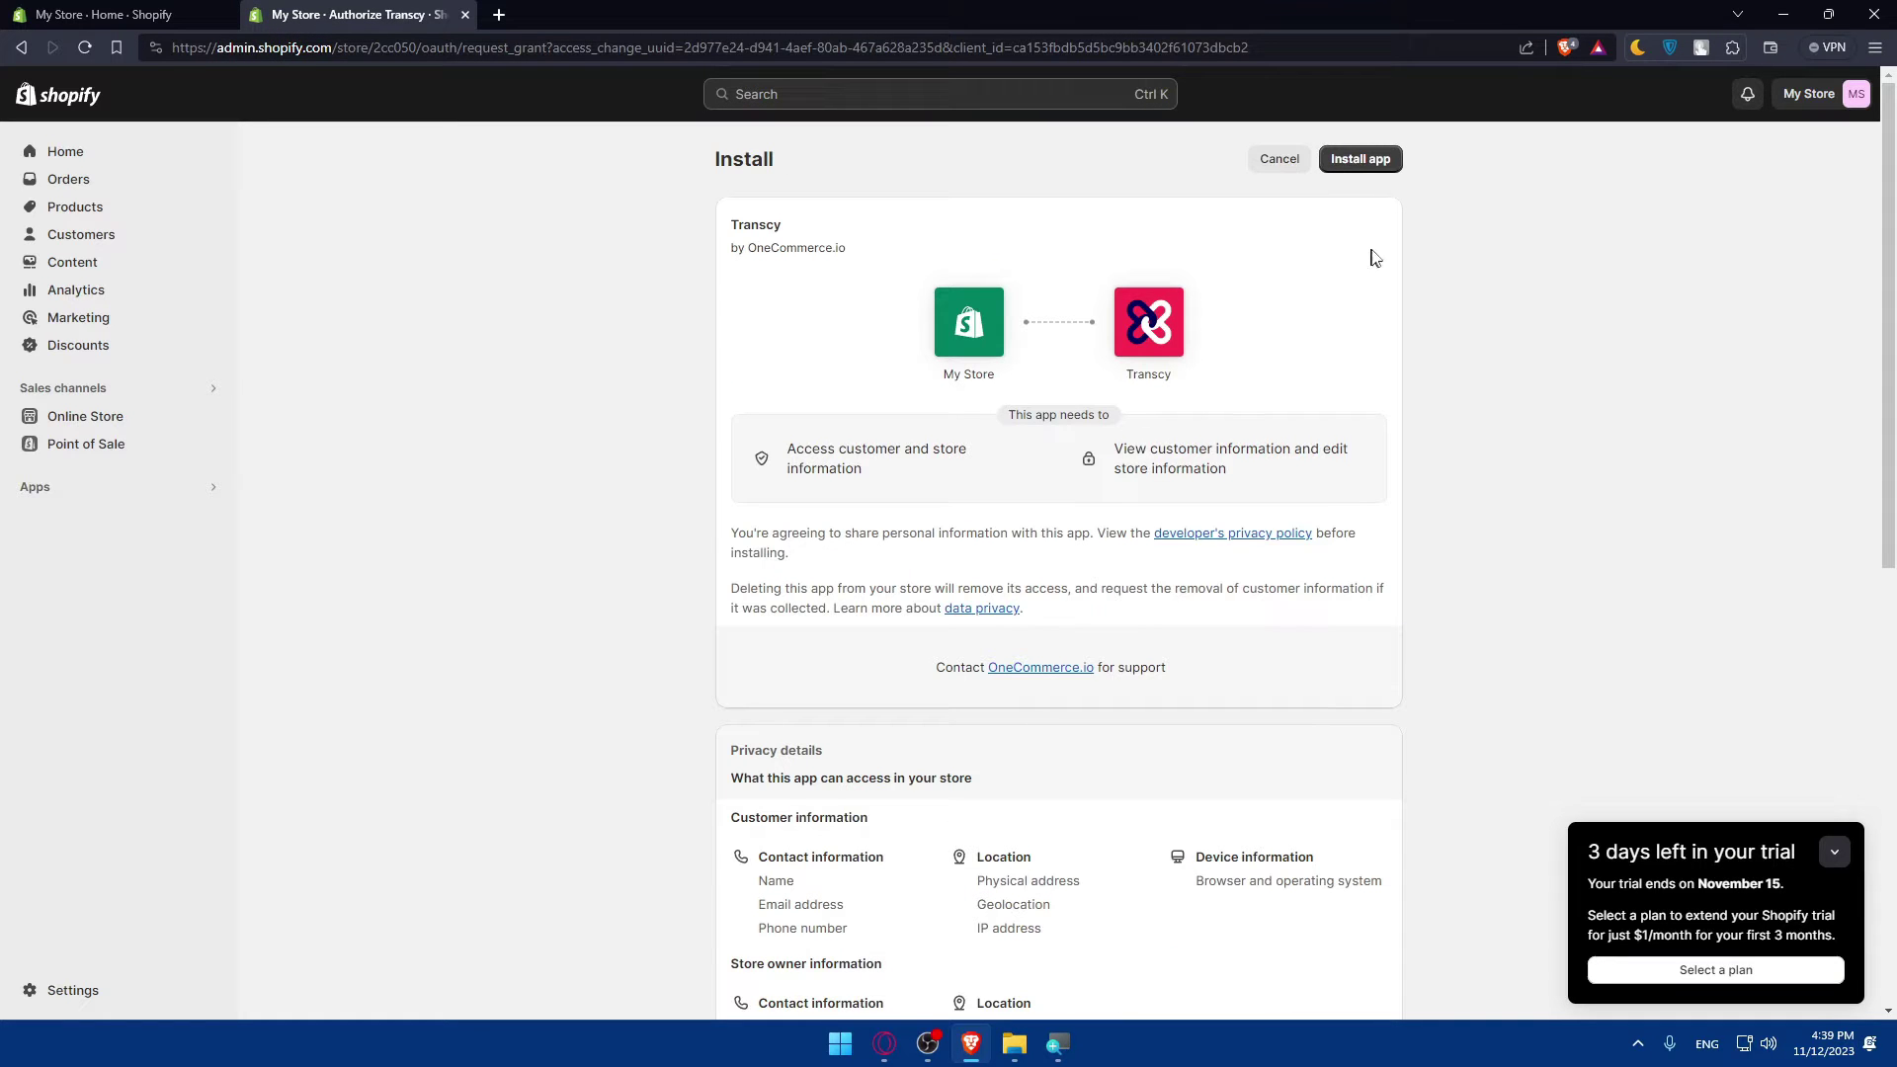
- Approve the Transcy install, compare monthly and yearly plan prices, and dismiss the trial and chat popups
left_click(1360, 158)
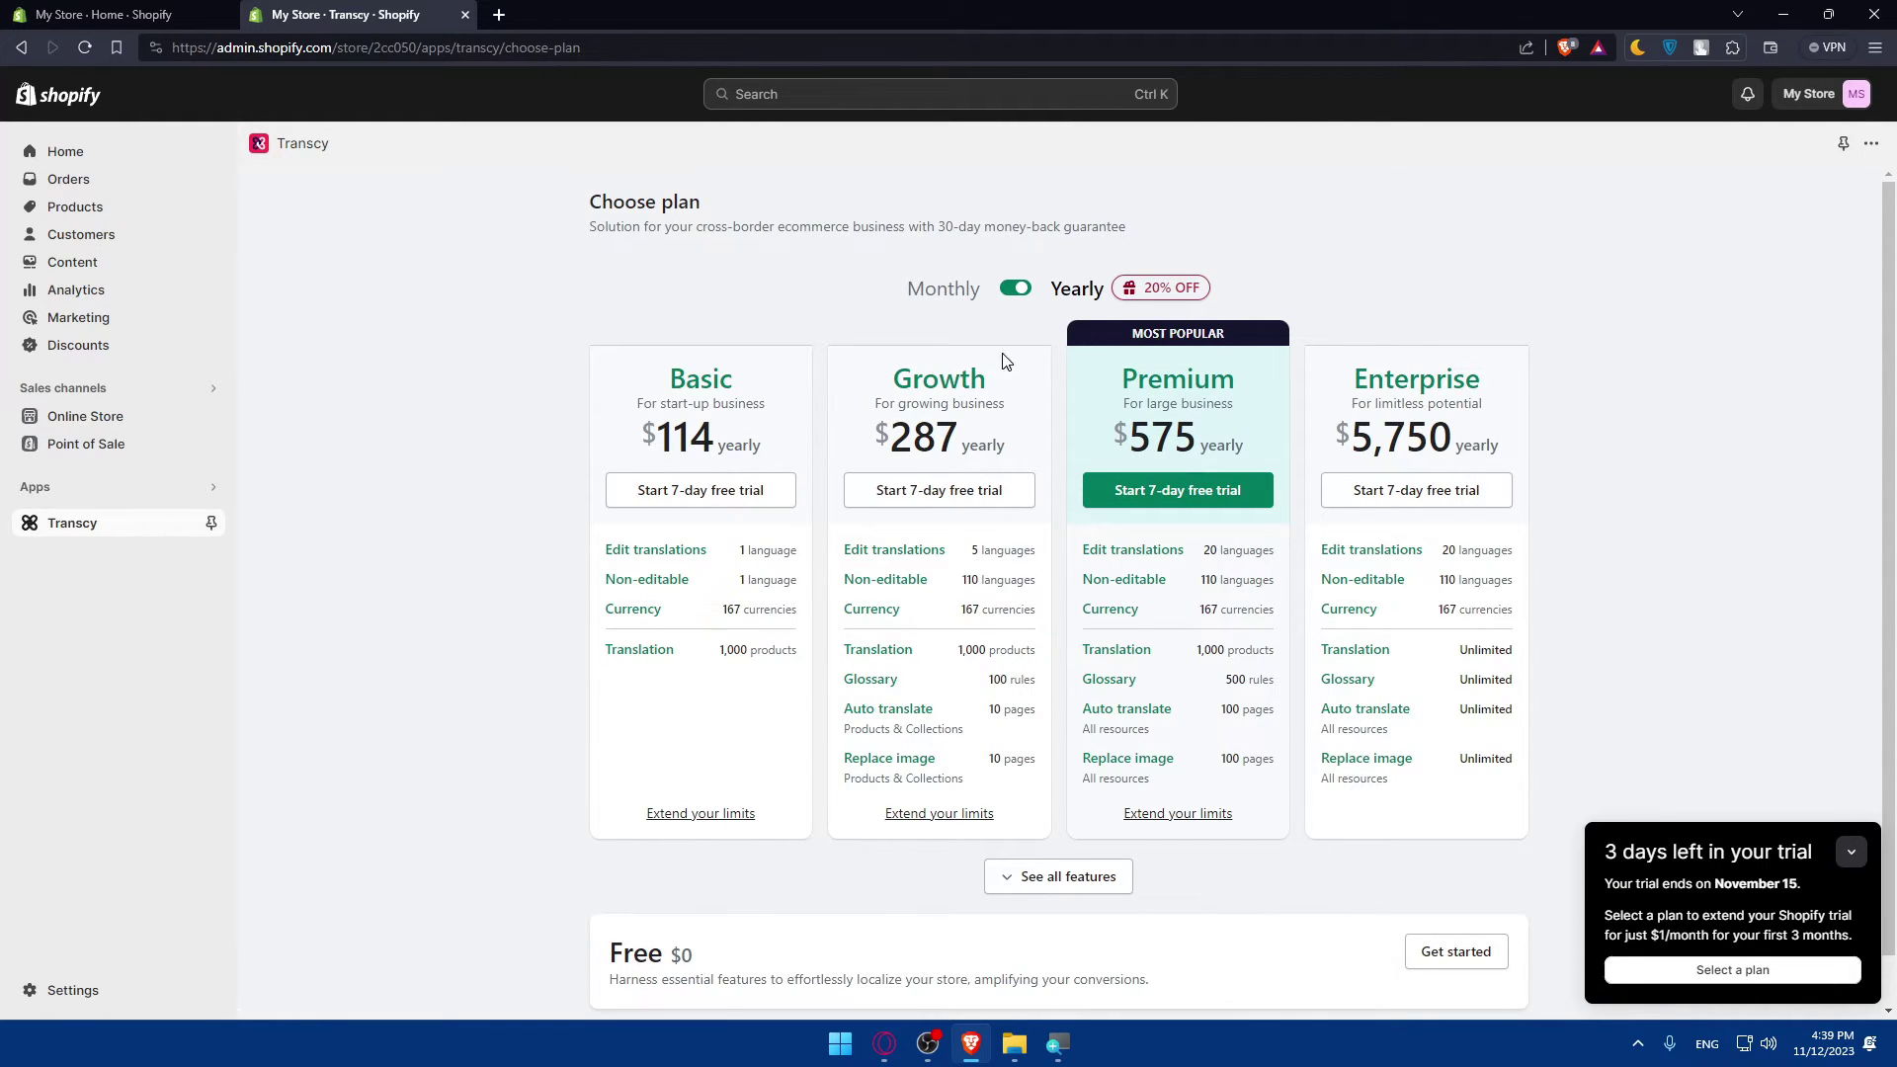
left_click(1015, 290)
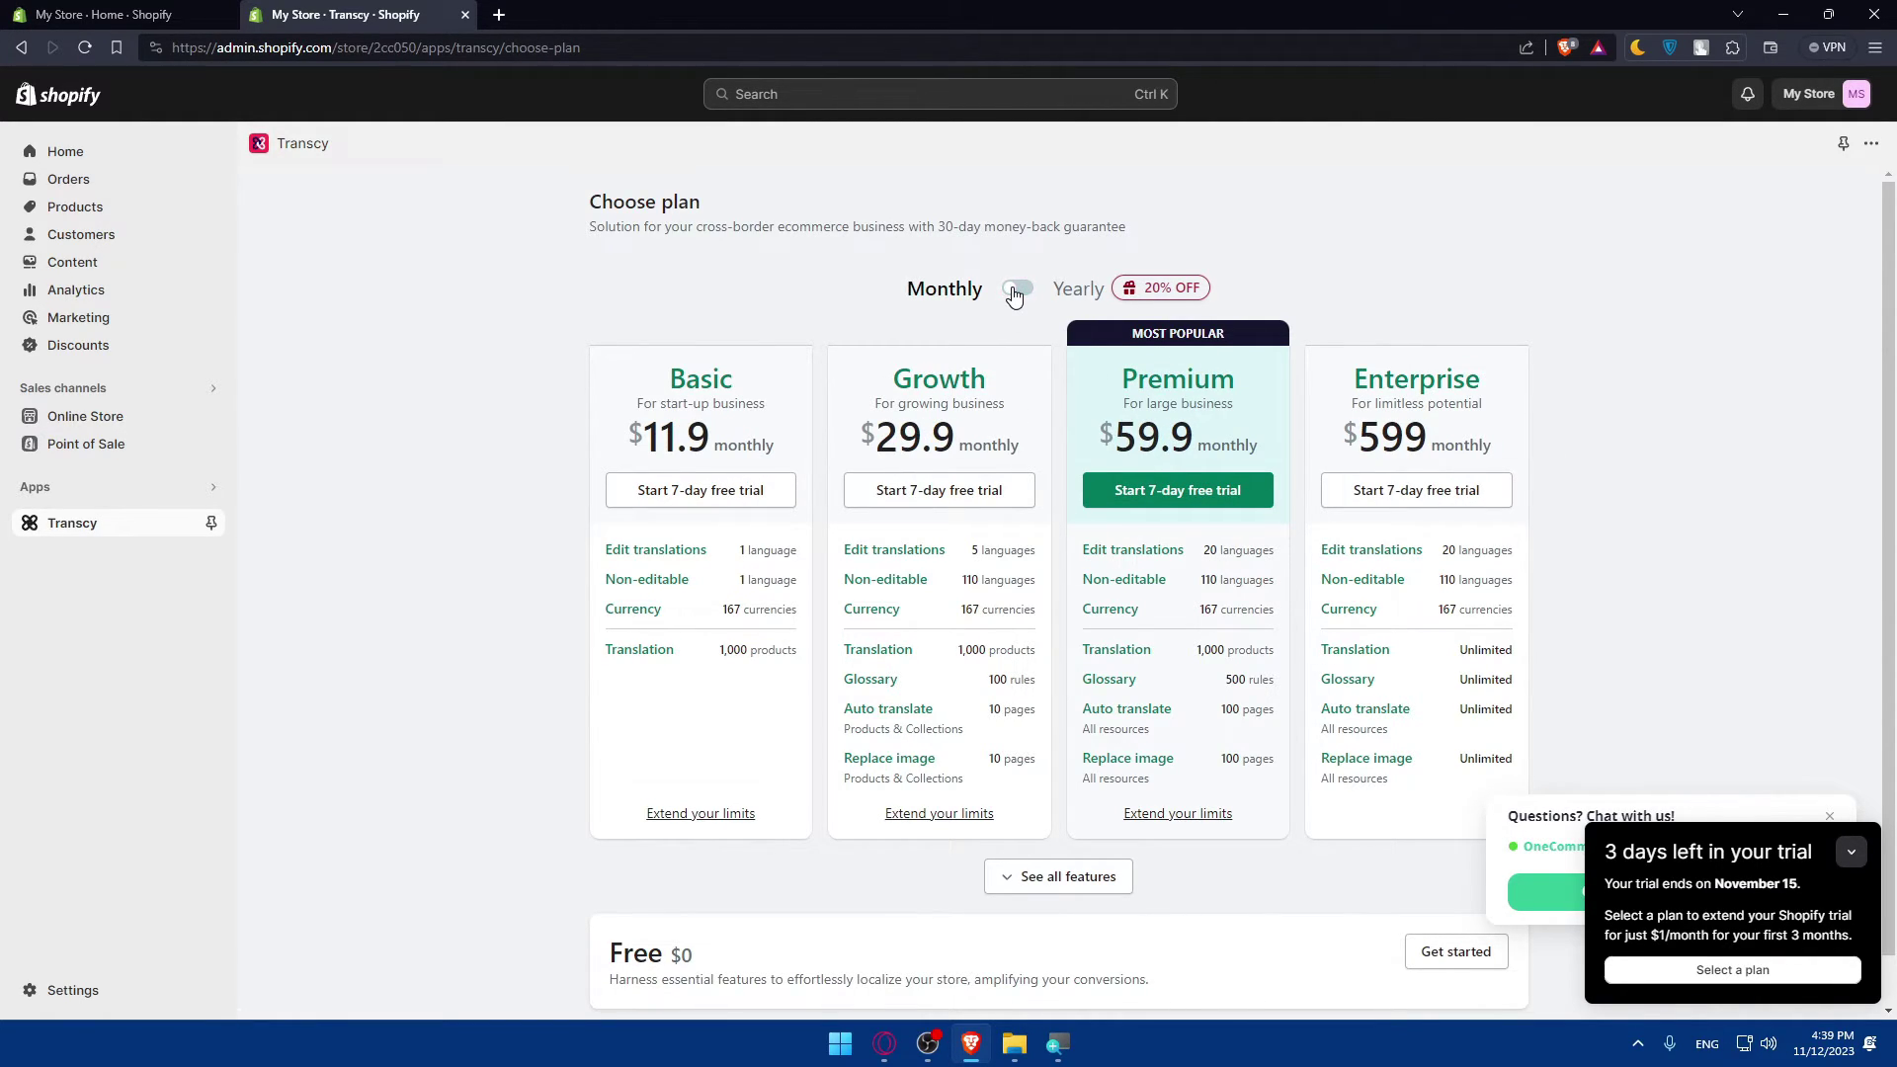
left_click(1015, 290)
scroll(1033, 395, "down", 1)
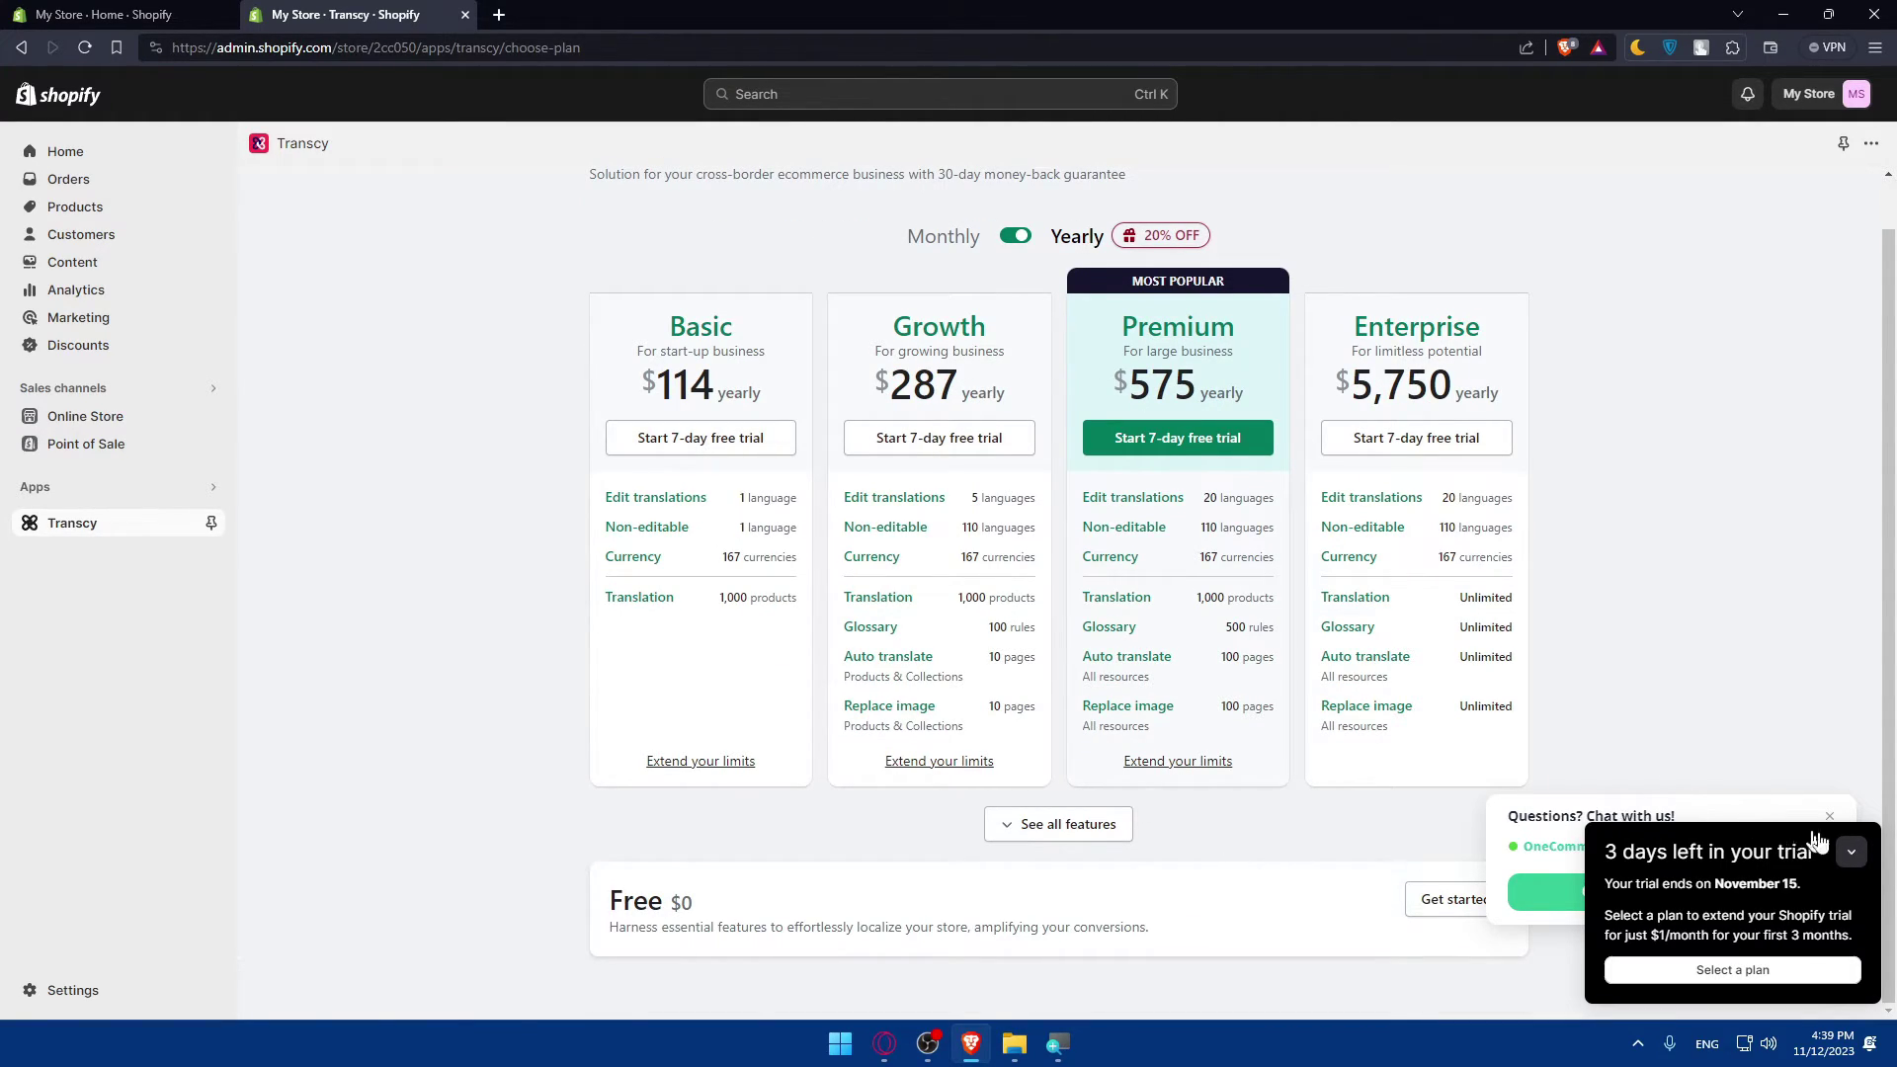
left_click(1851, 852)
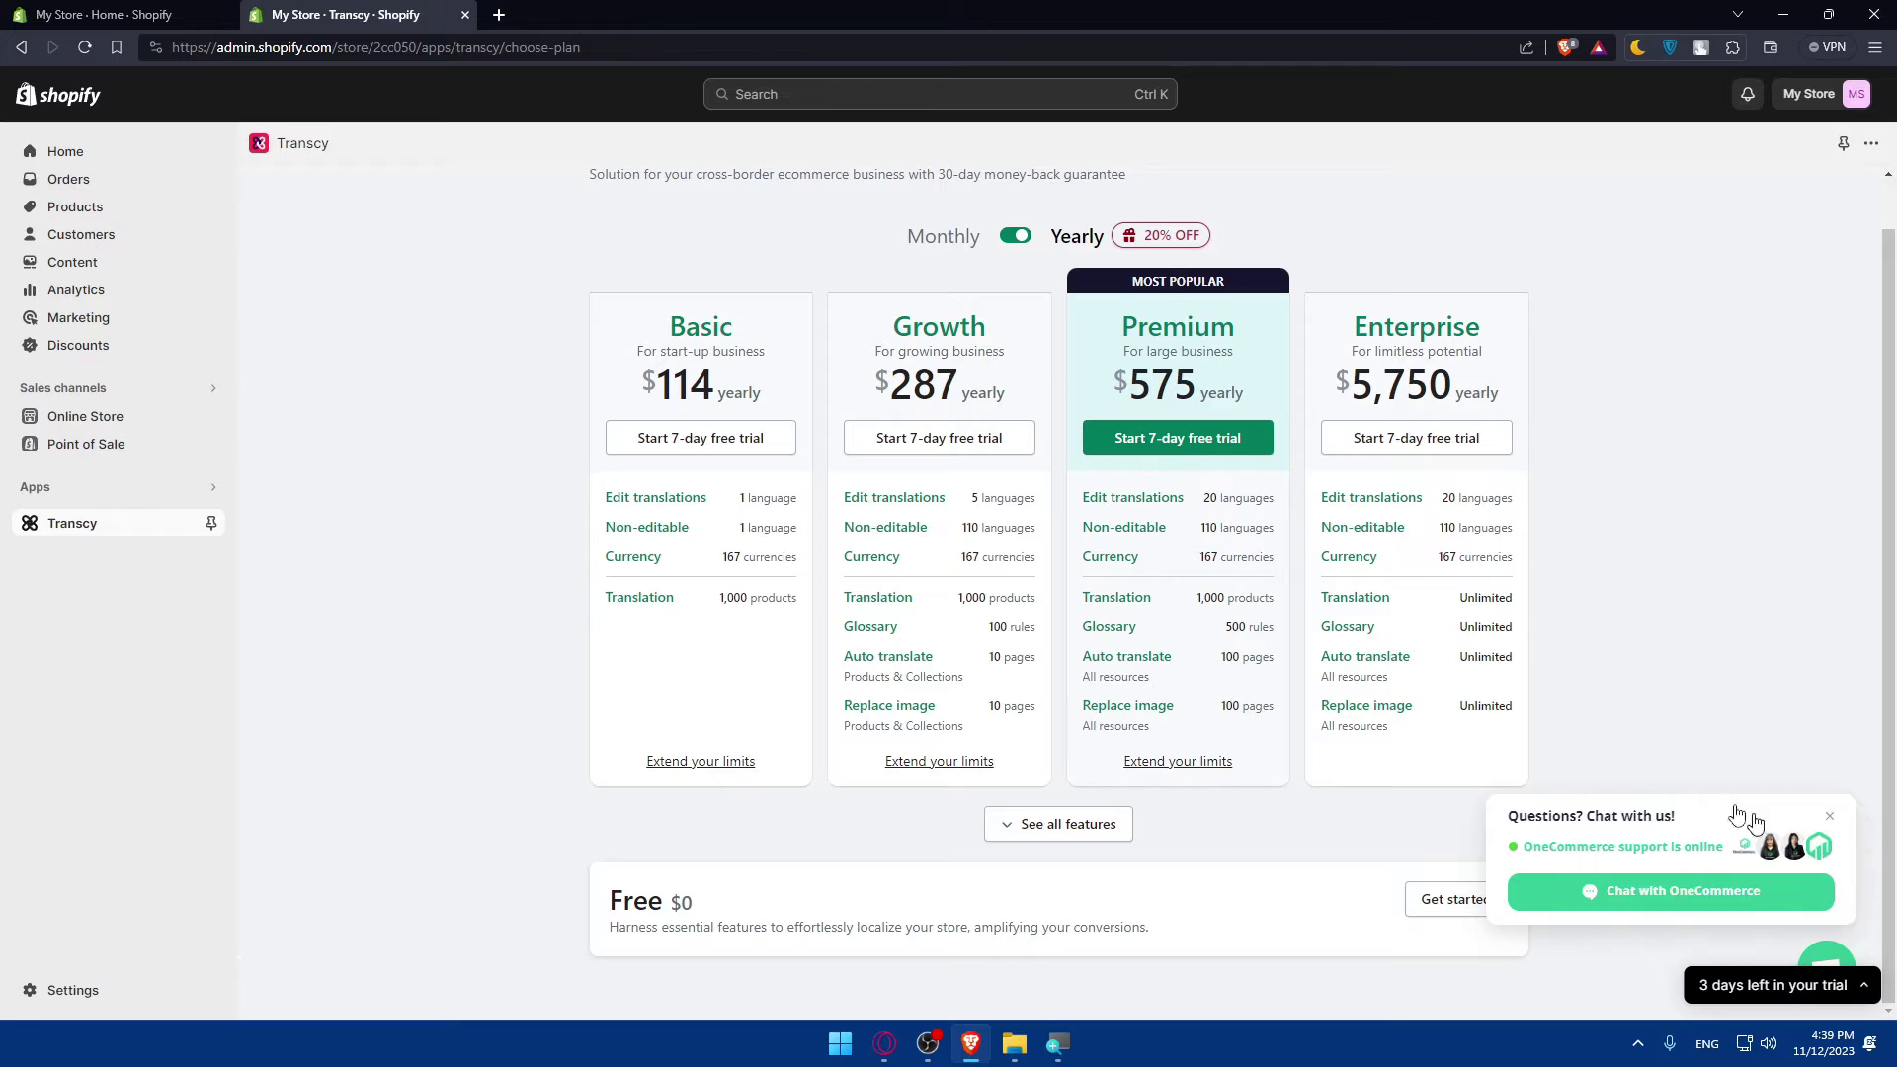
left_click(1831, 816)
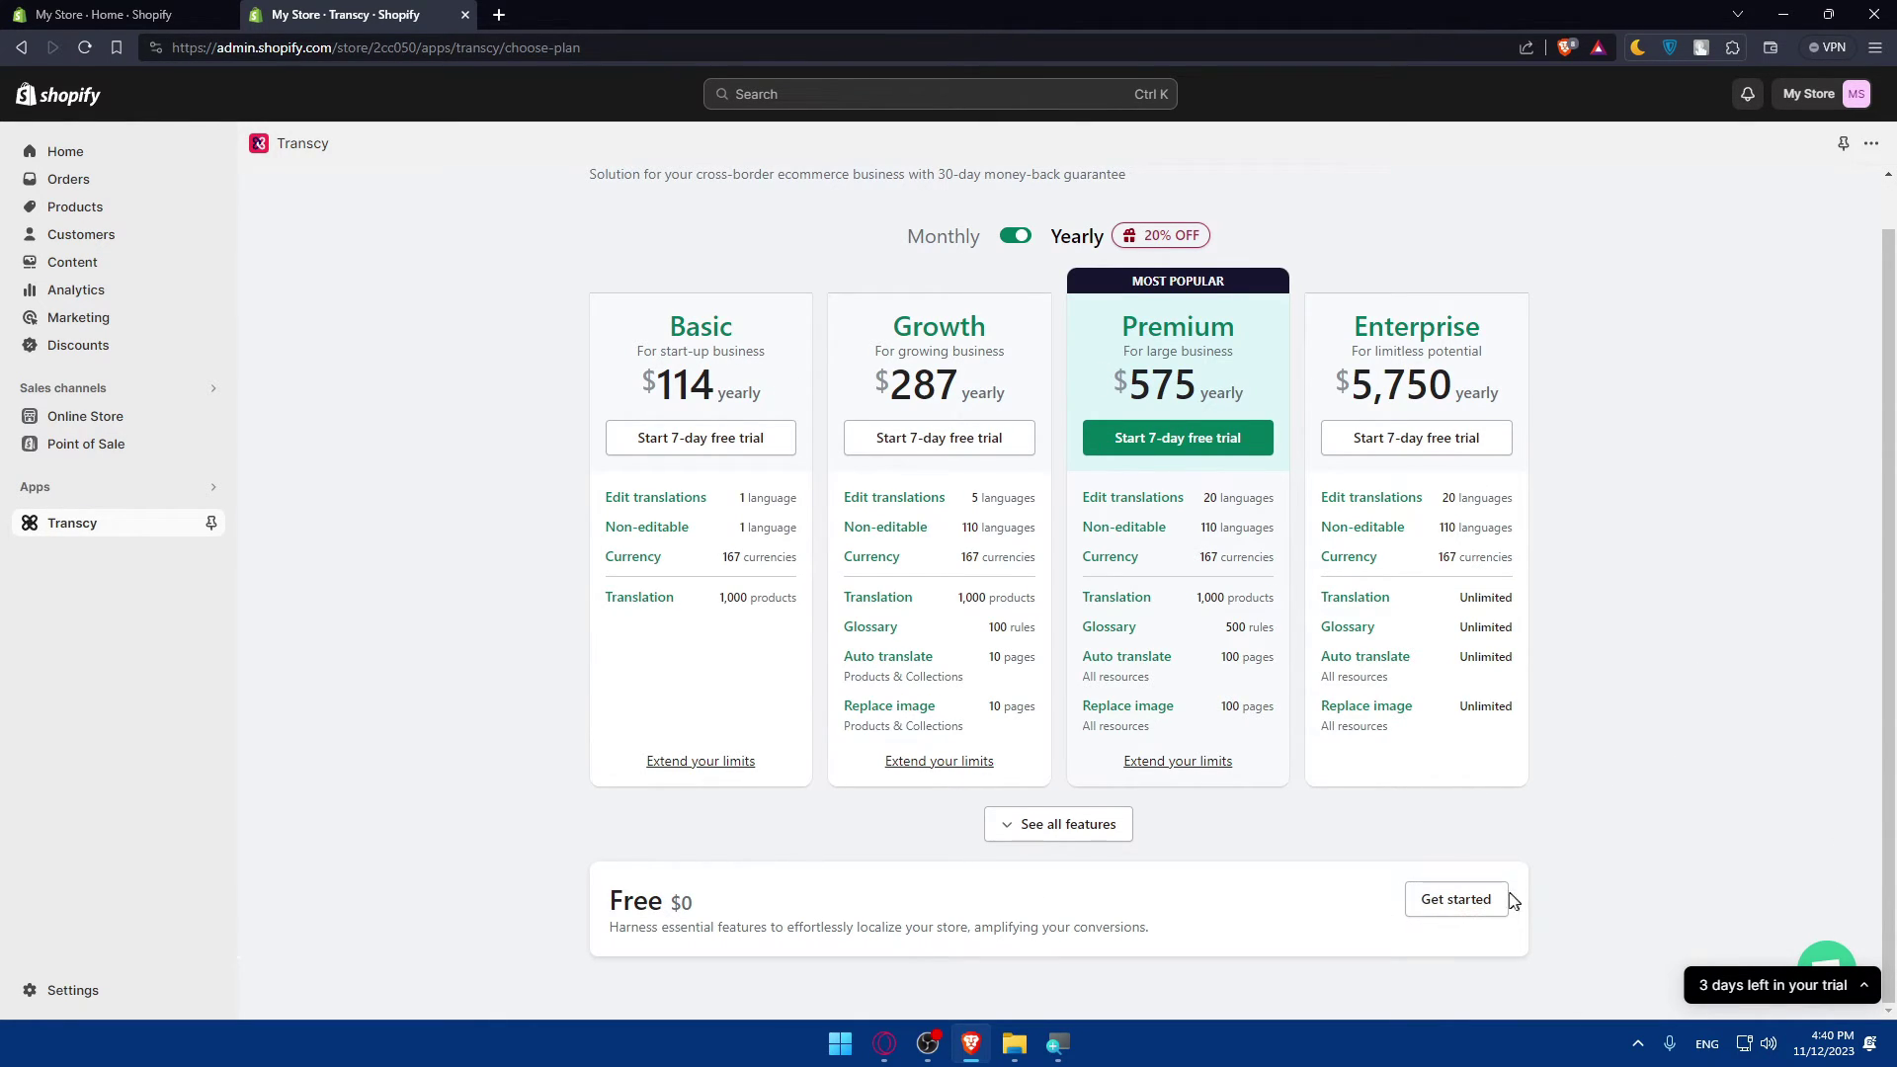
- Pick the Free plan and dismiss the AliReviews promotion to reach the Transcy dashboard
left_click(1436, 901)
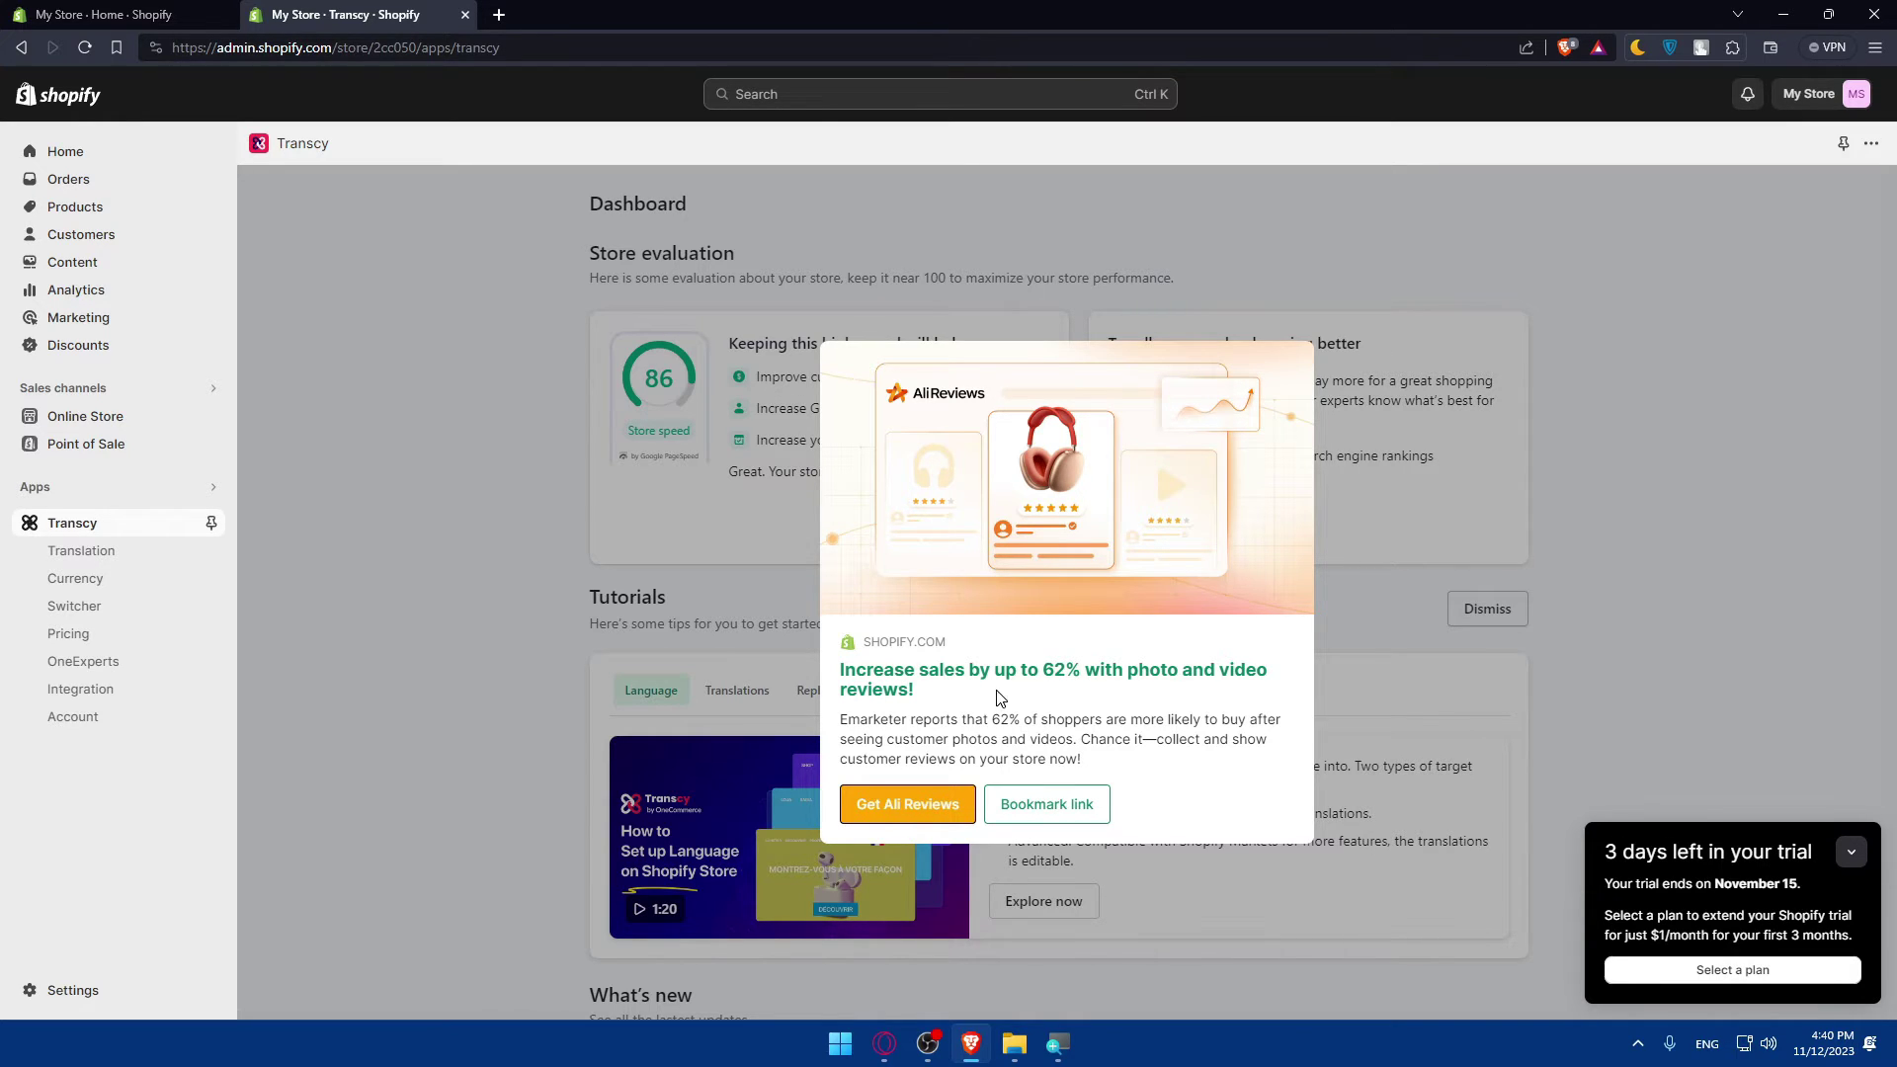
left_click(1160, 597)
left_click(701, 14)
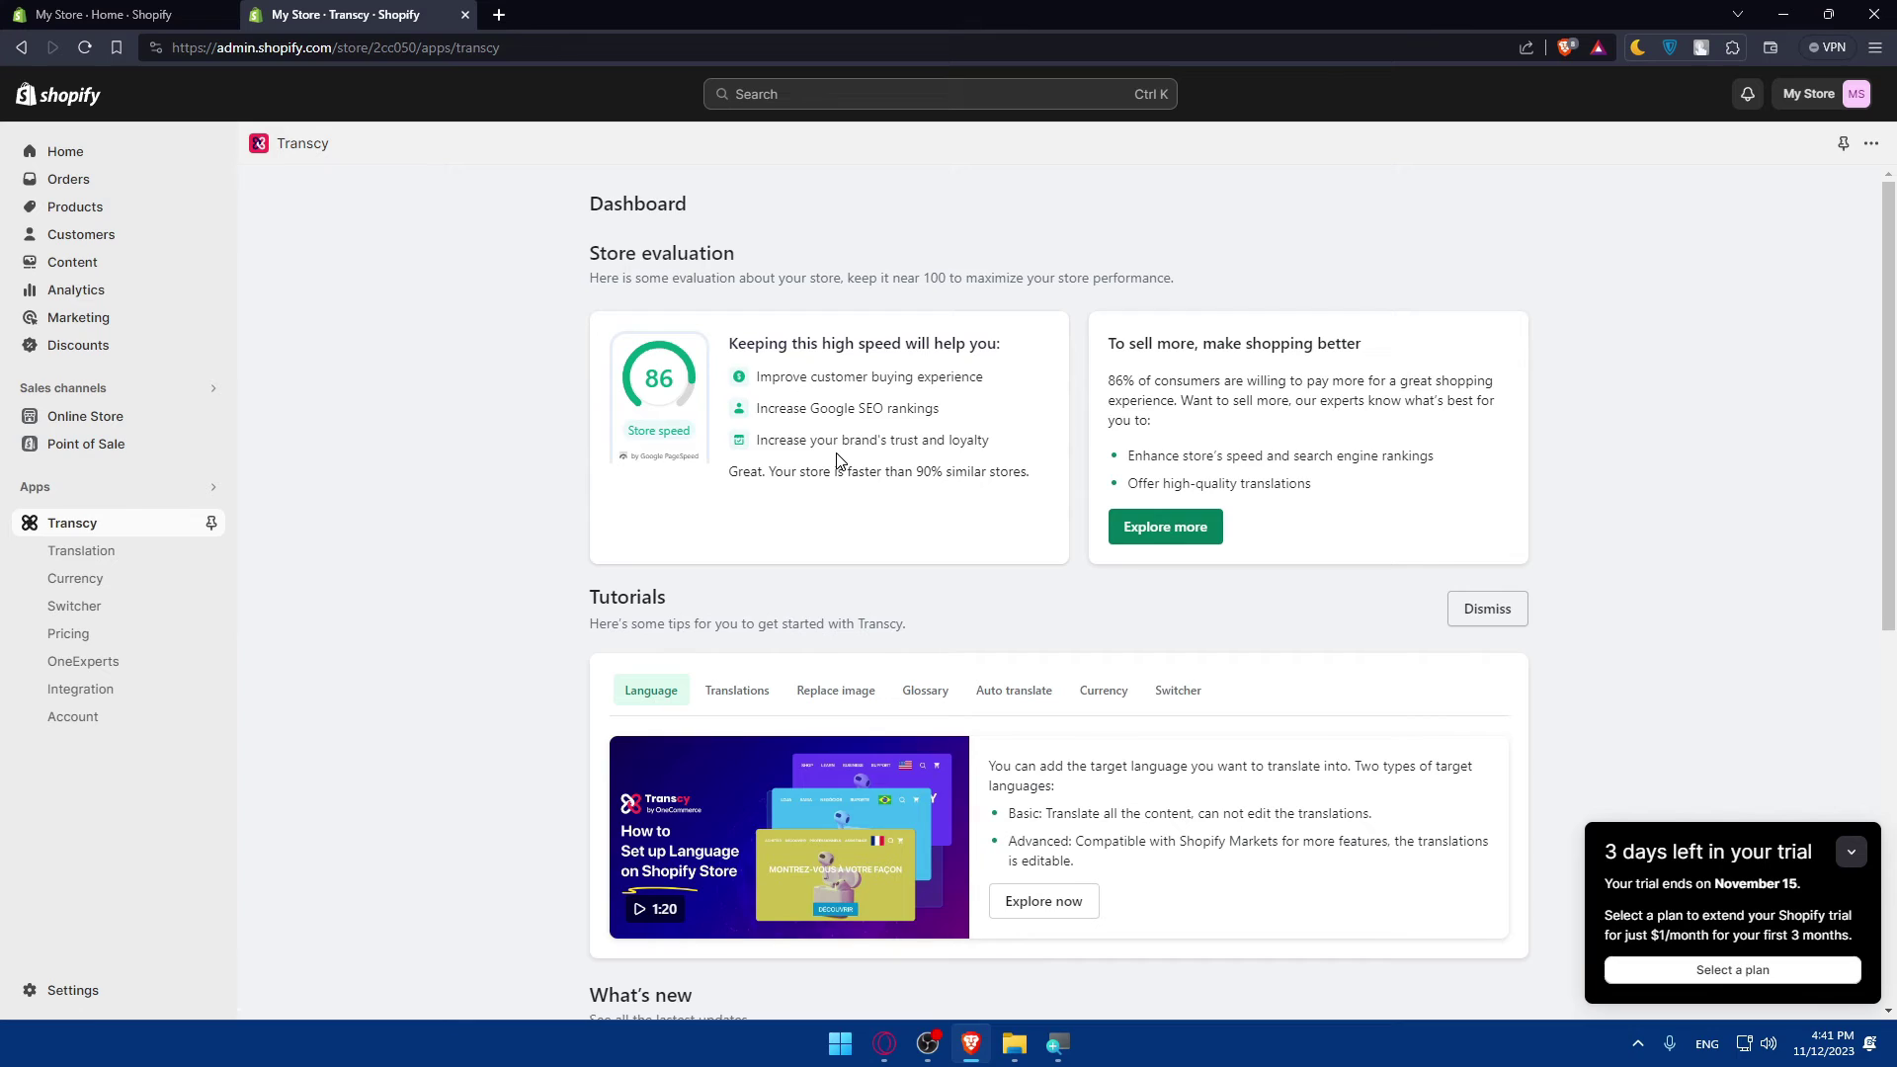
scroll(790, 682, "down", 6)
scroll(879, 628, "up", 6)
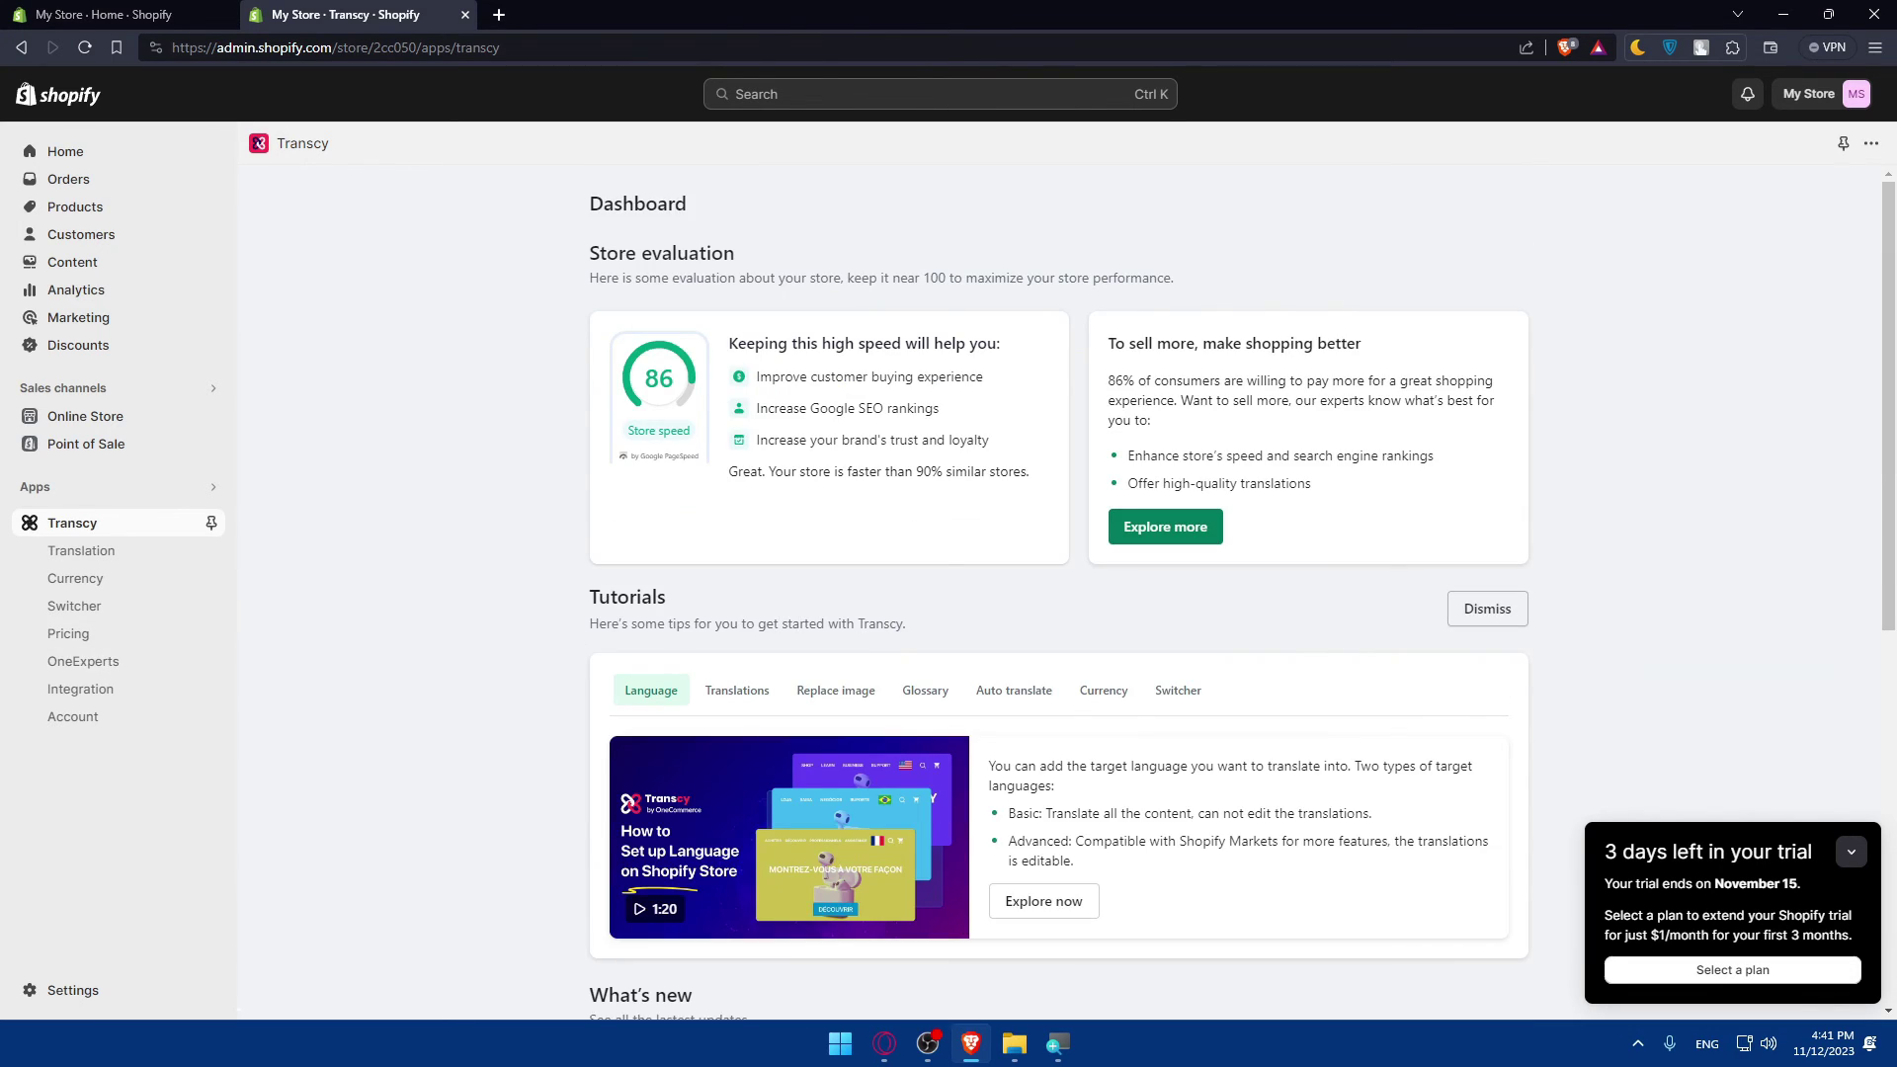